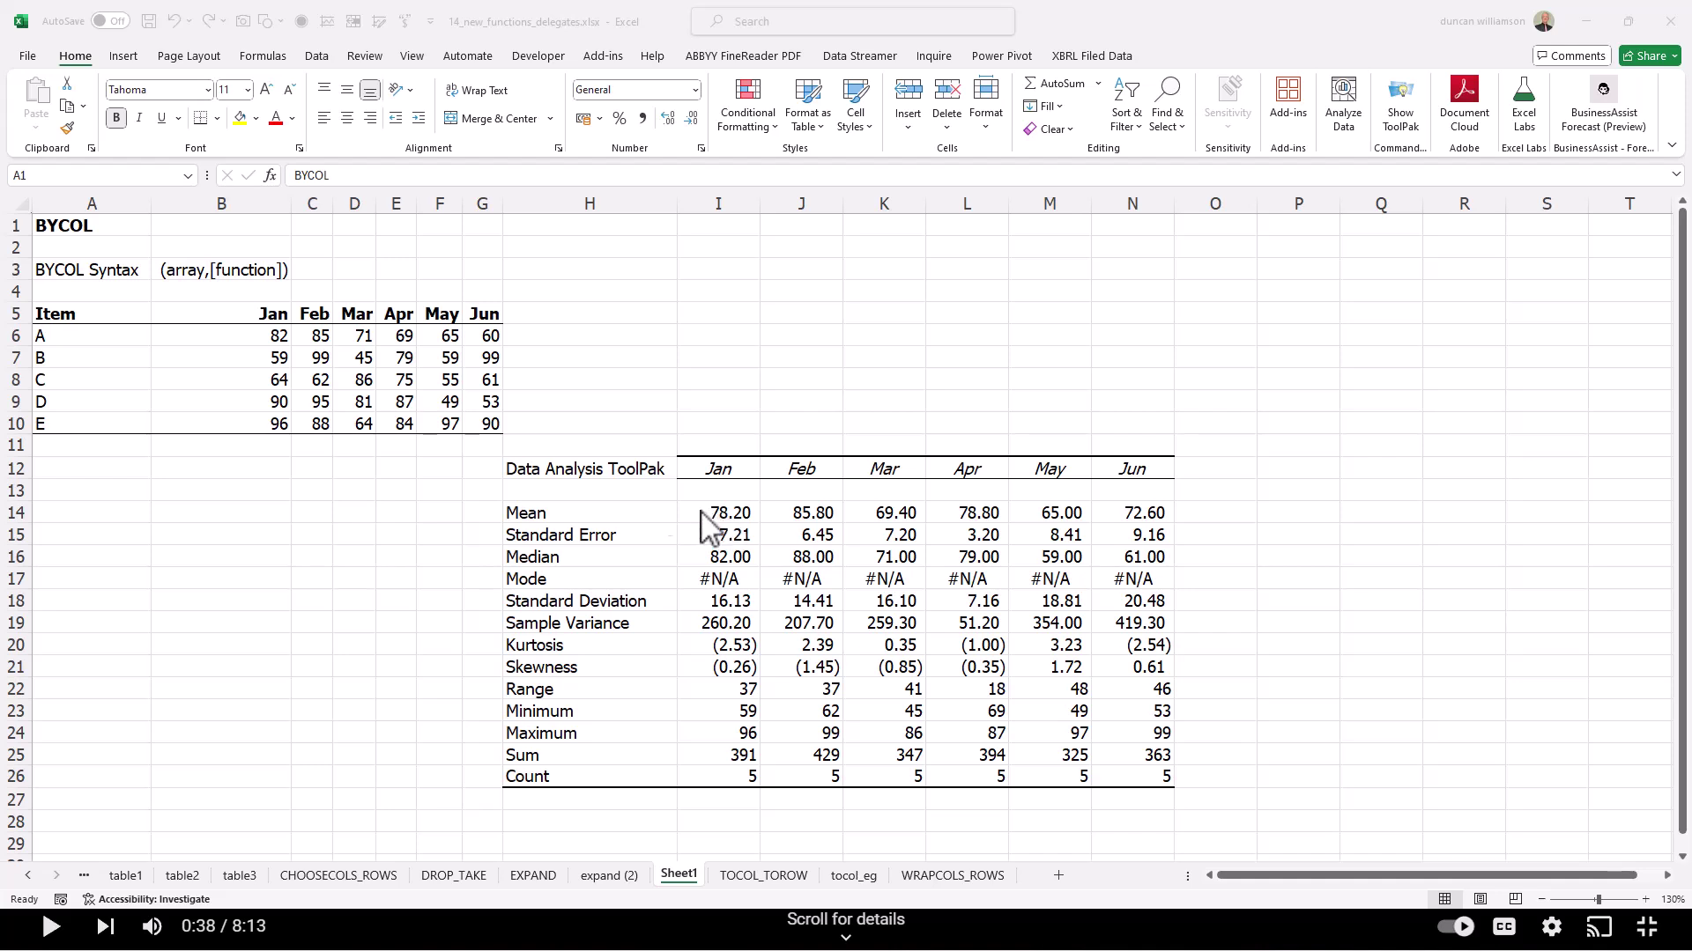
{"action": "left_click", "coordinate": [268, 339]}
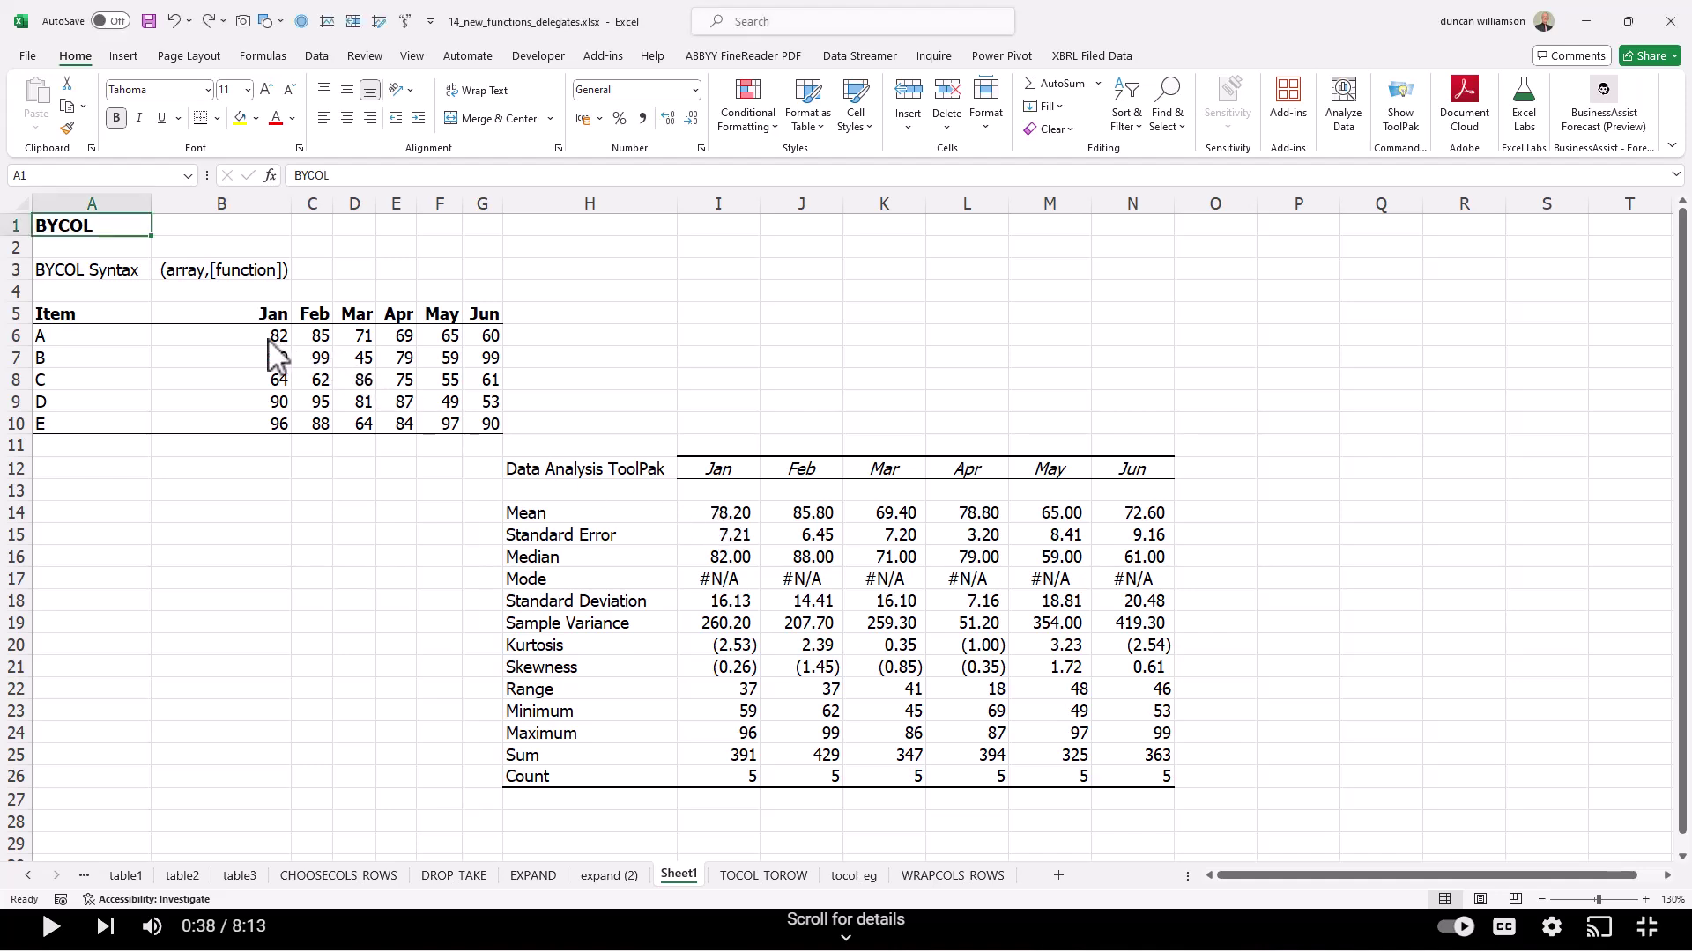
{"action": "left_click", "coordinate": [724, 529]}
{"action": "left_click", "coordinate": [717, 511]}
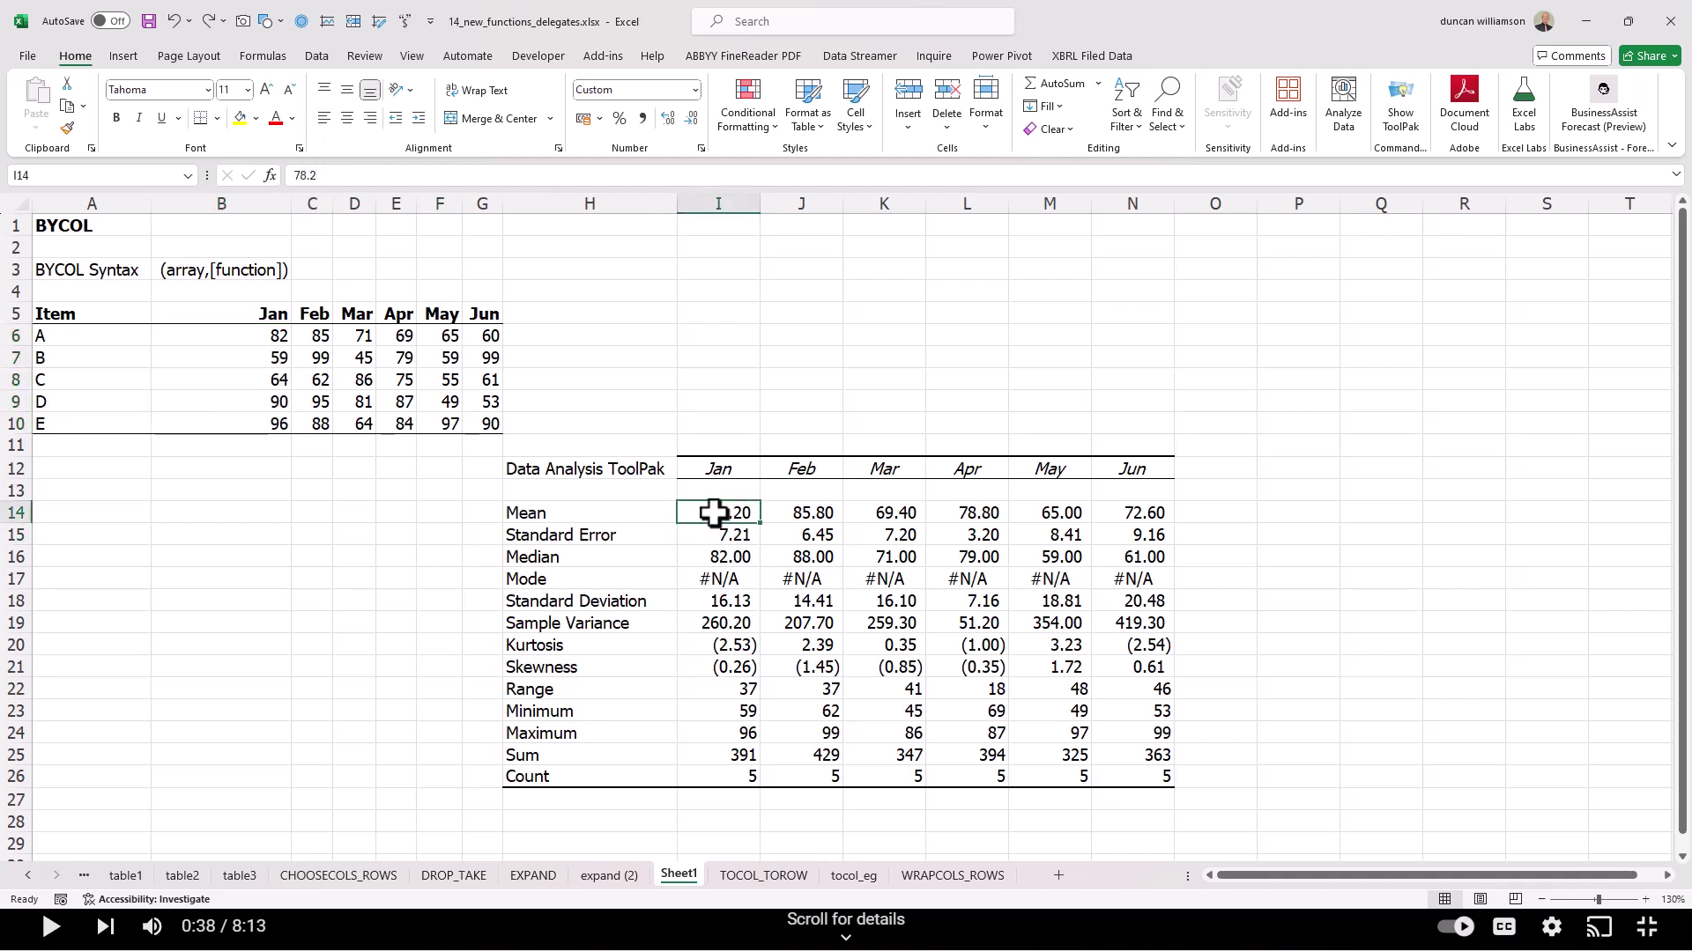
{"action": "left_click", "coordinate": [823, 570]}
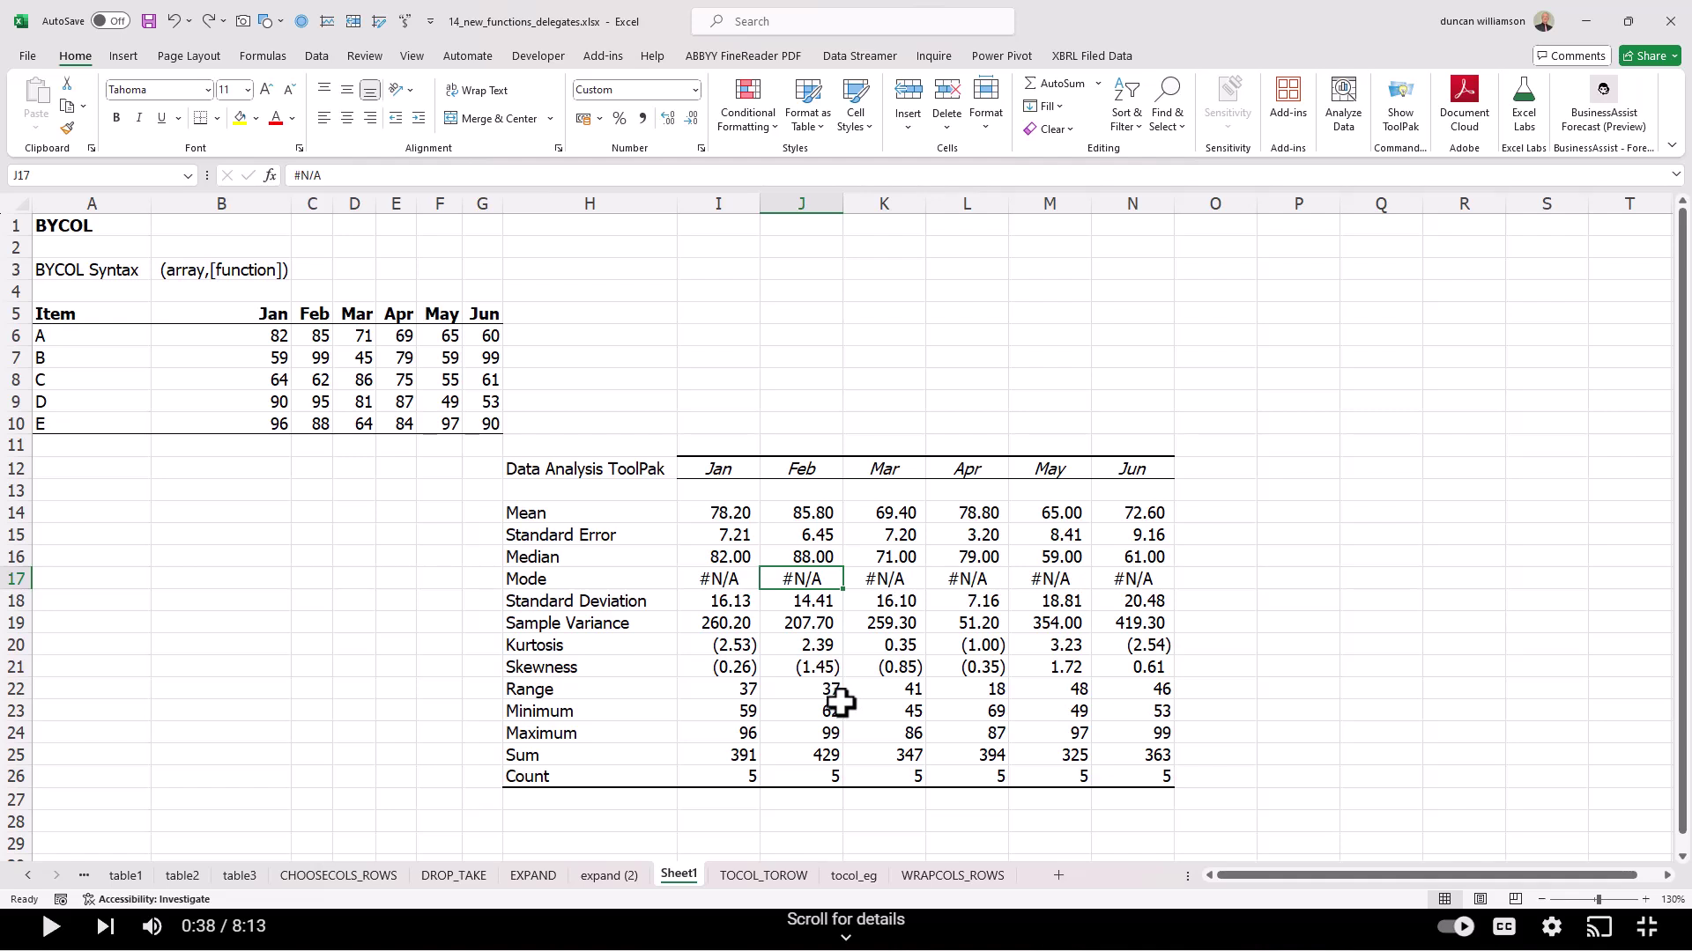
Step: Label H13 as Mean and enter =BYCOL(B6:G10,LAMBDA(column,AVERAGE(column))) in I13 to average each month
{"action": "double_click", "coordinate": [583, 495]}
{"action": "type", "text": "Mea"}
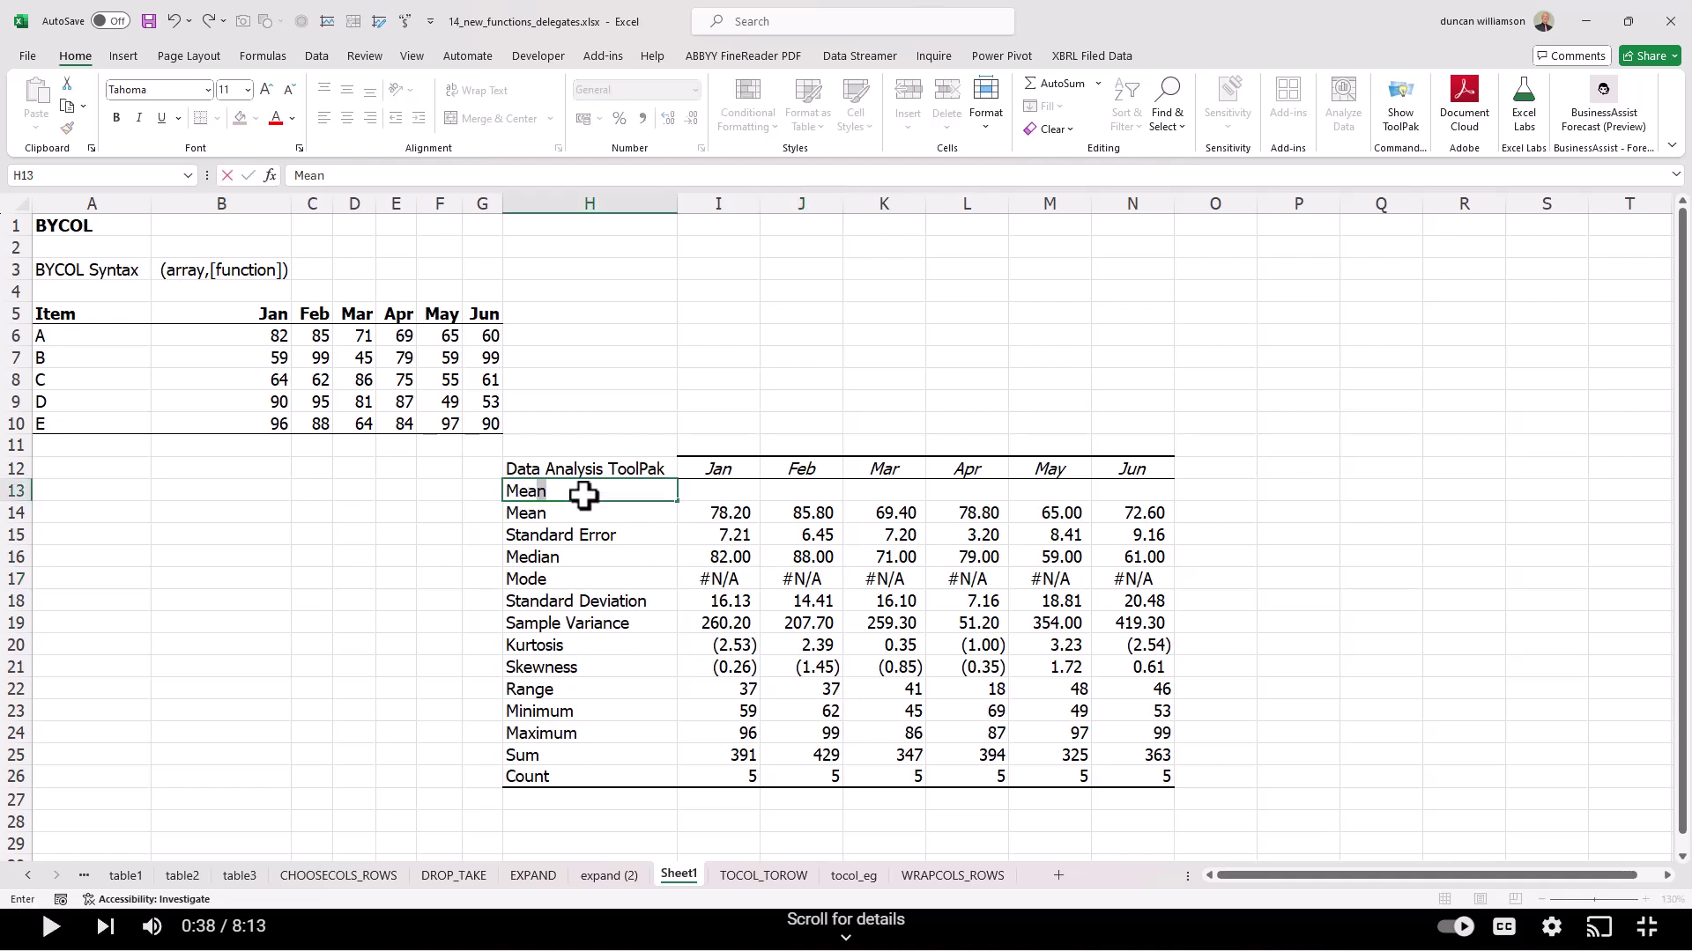
{"action": "key", "text": "Tab"}
{"action": "type", "text": "=BYCOL("}
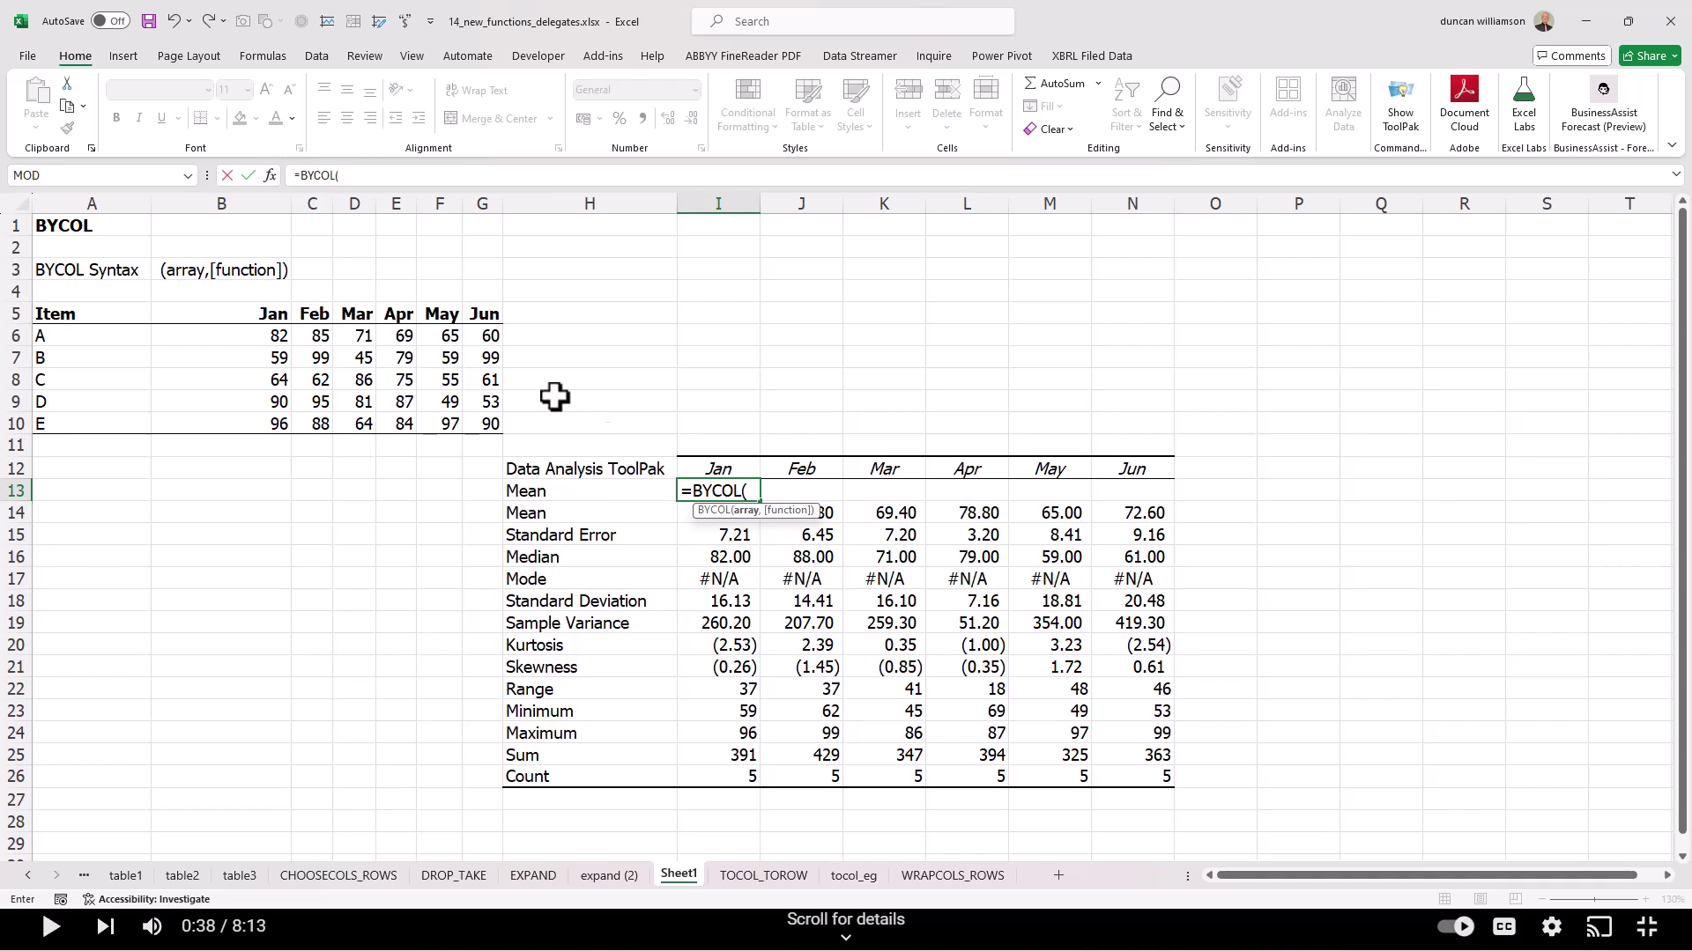
{"action": "left_click_drag", "start_coordinate": [264, 336], "coordinate": [483, 424]}
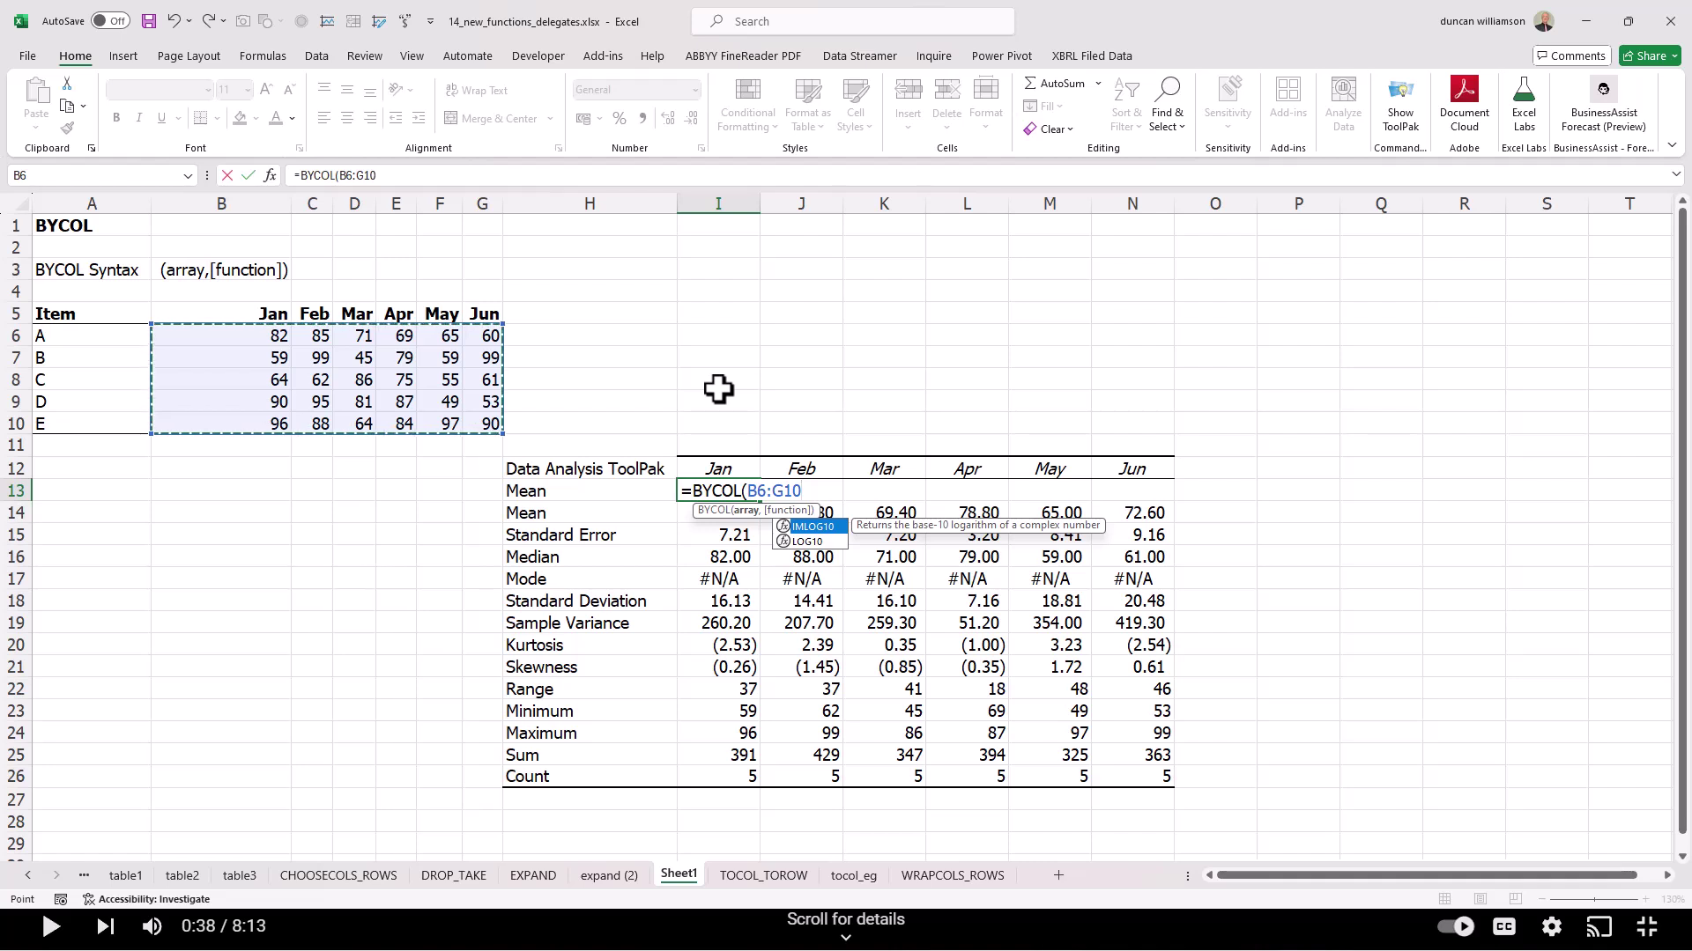
{"action": "type", "text": ",lambda(column,average("}
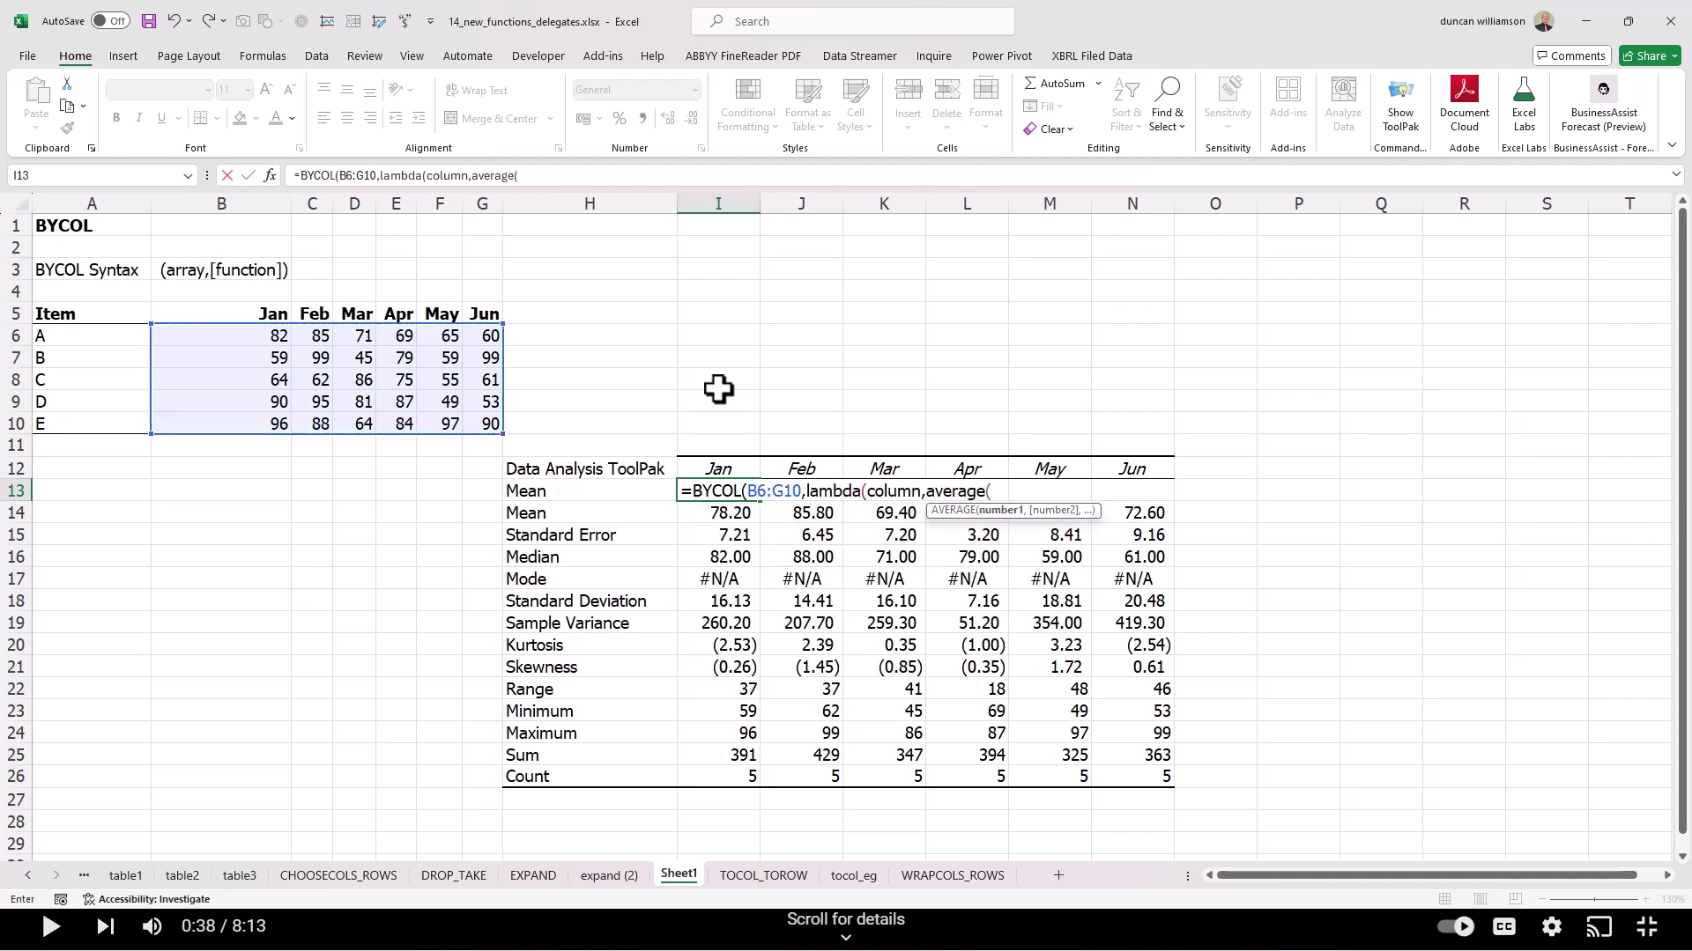
{"action": "type", "text": "column"}
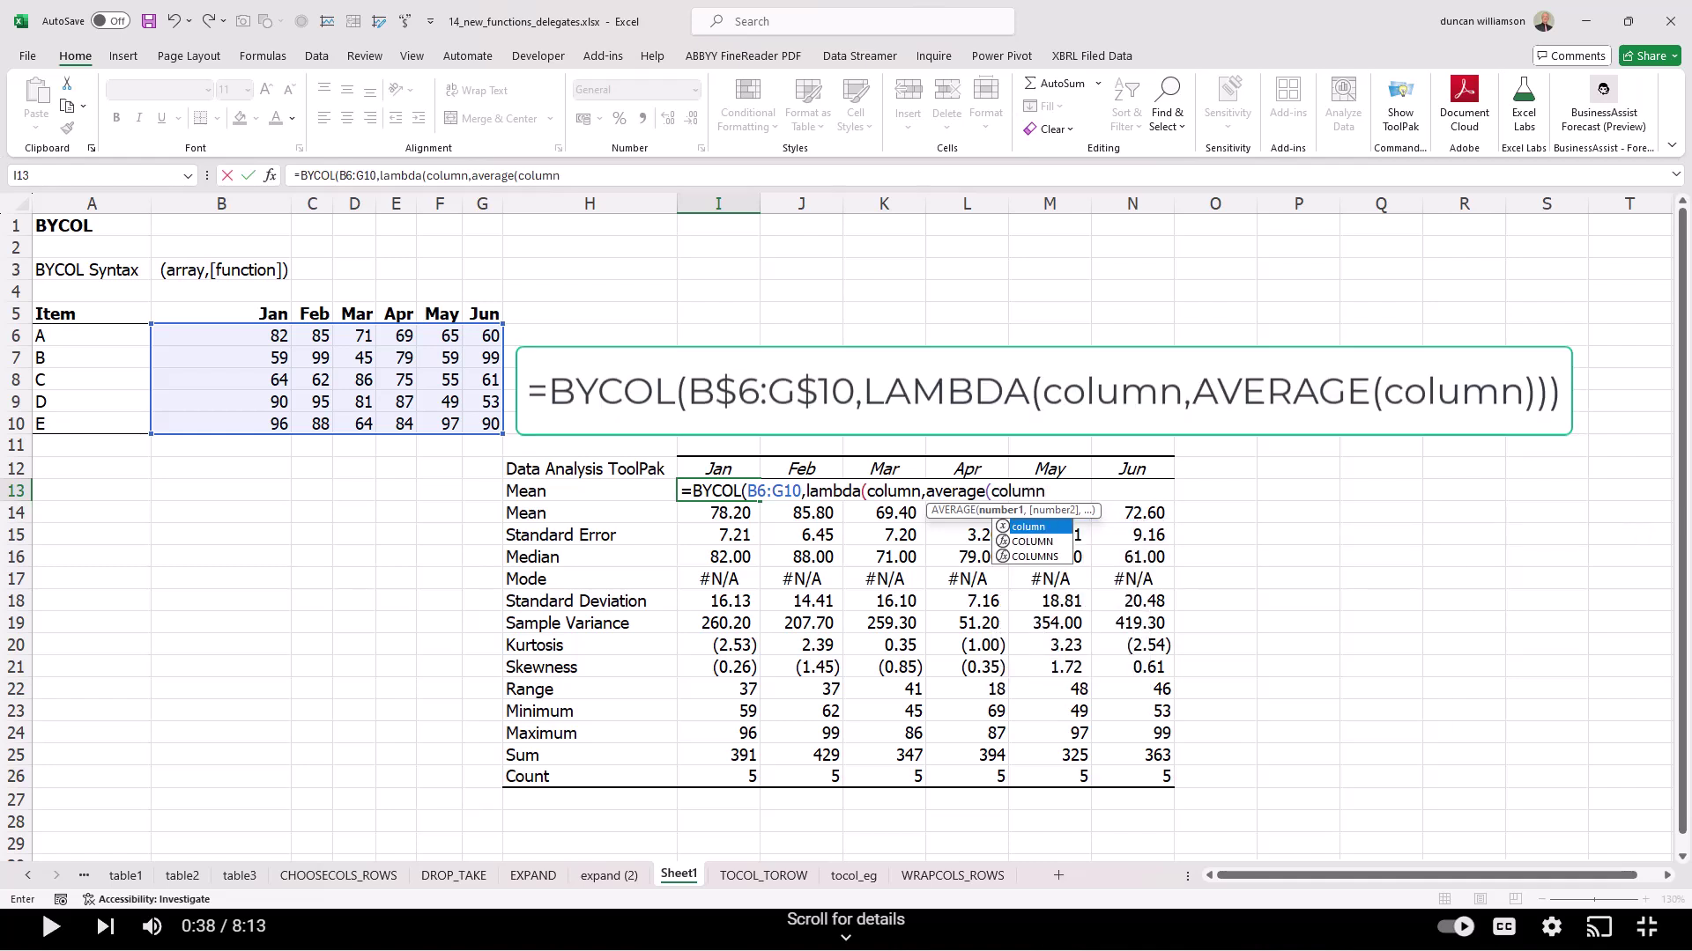
{"action": "type", "text": ")))"}
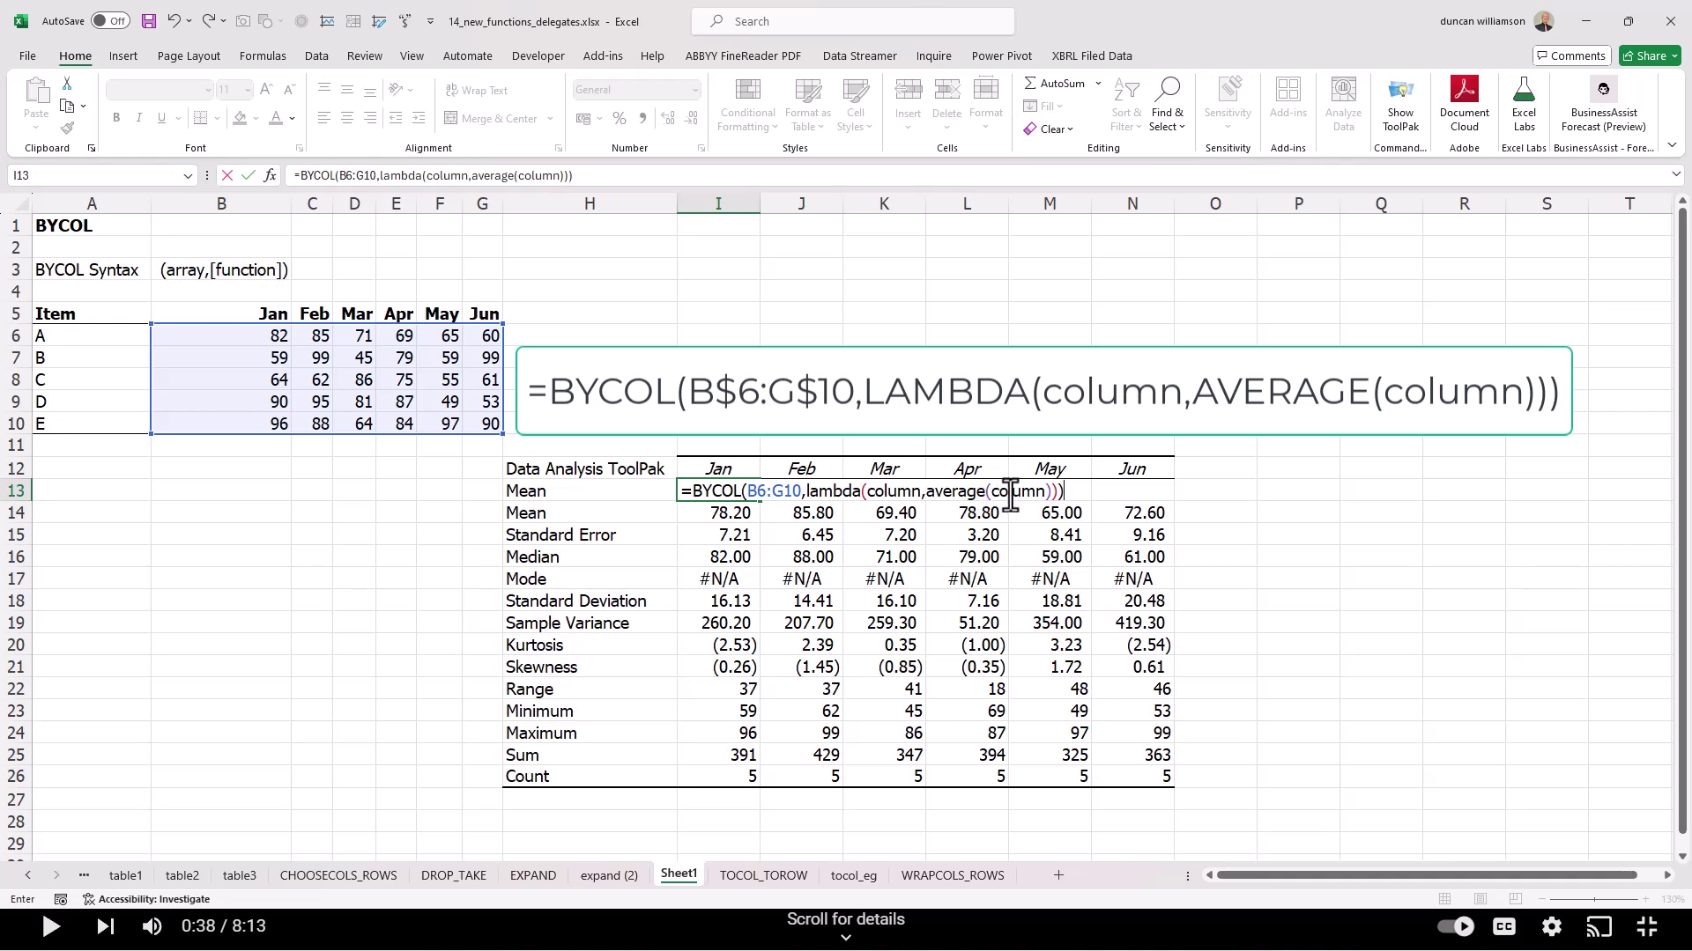
{"action": "key", "text": "Return"}
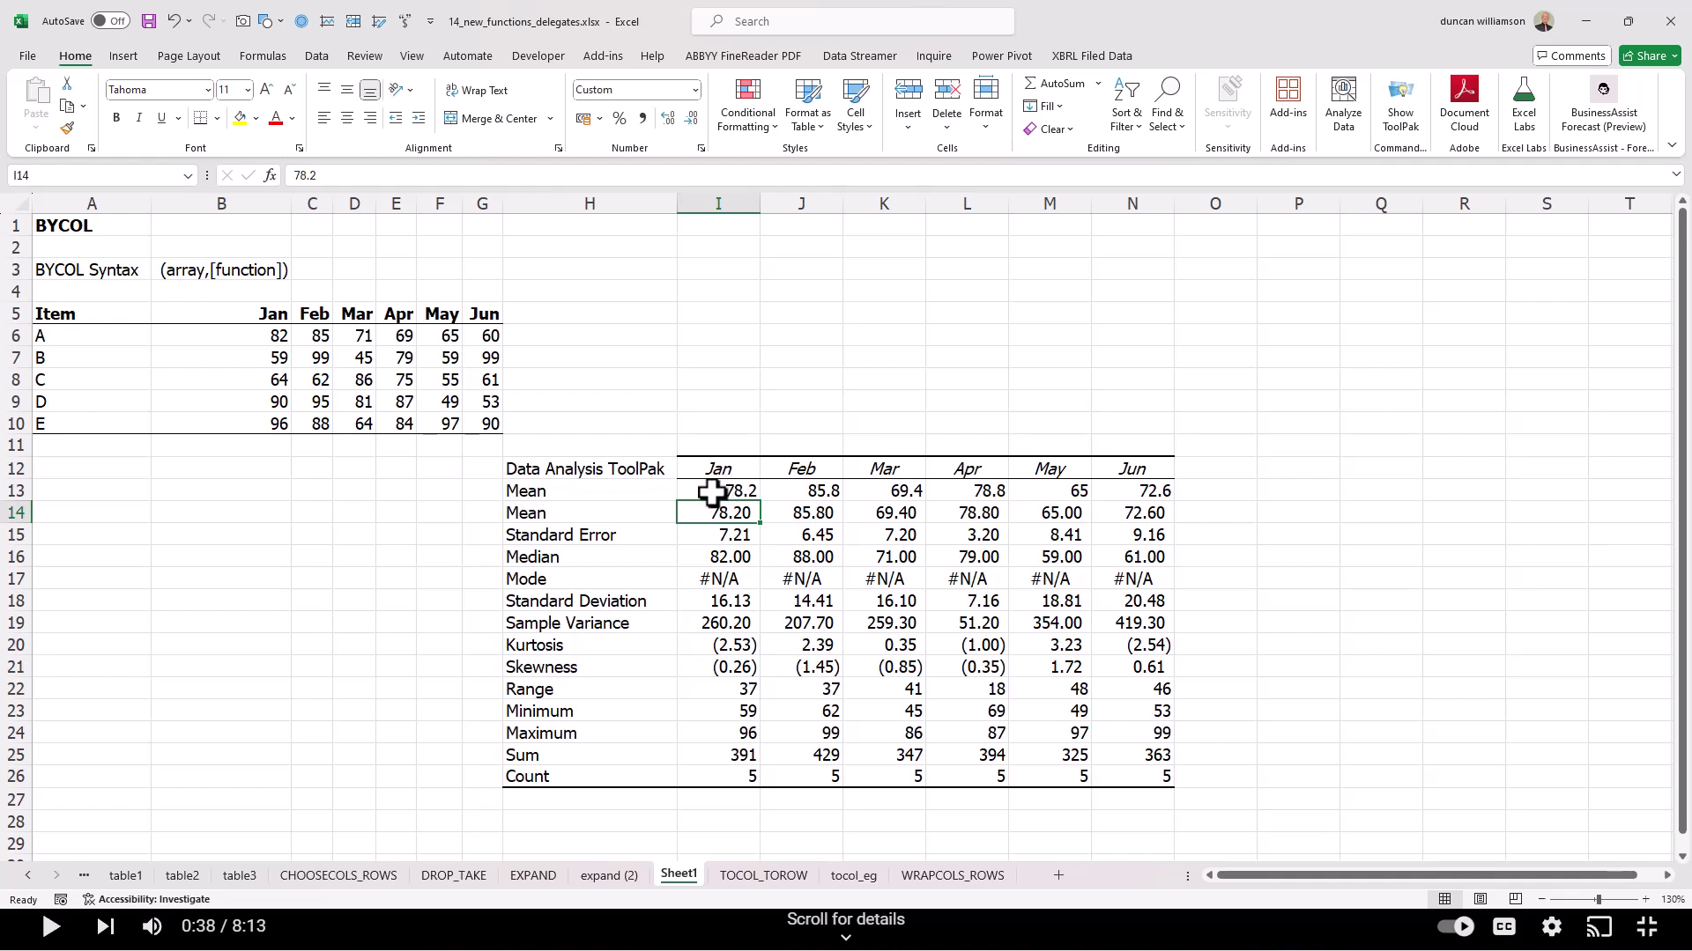
Step: Set item A's Jan and Feb values in B6 and C6 to 999 to test the BYCOL averages
{"action": "left_click", "coordinate": [251, 331]}
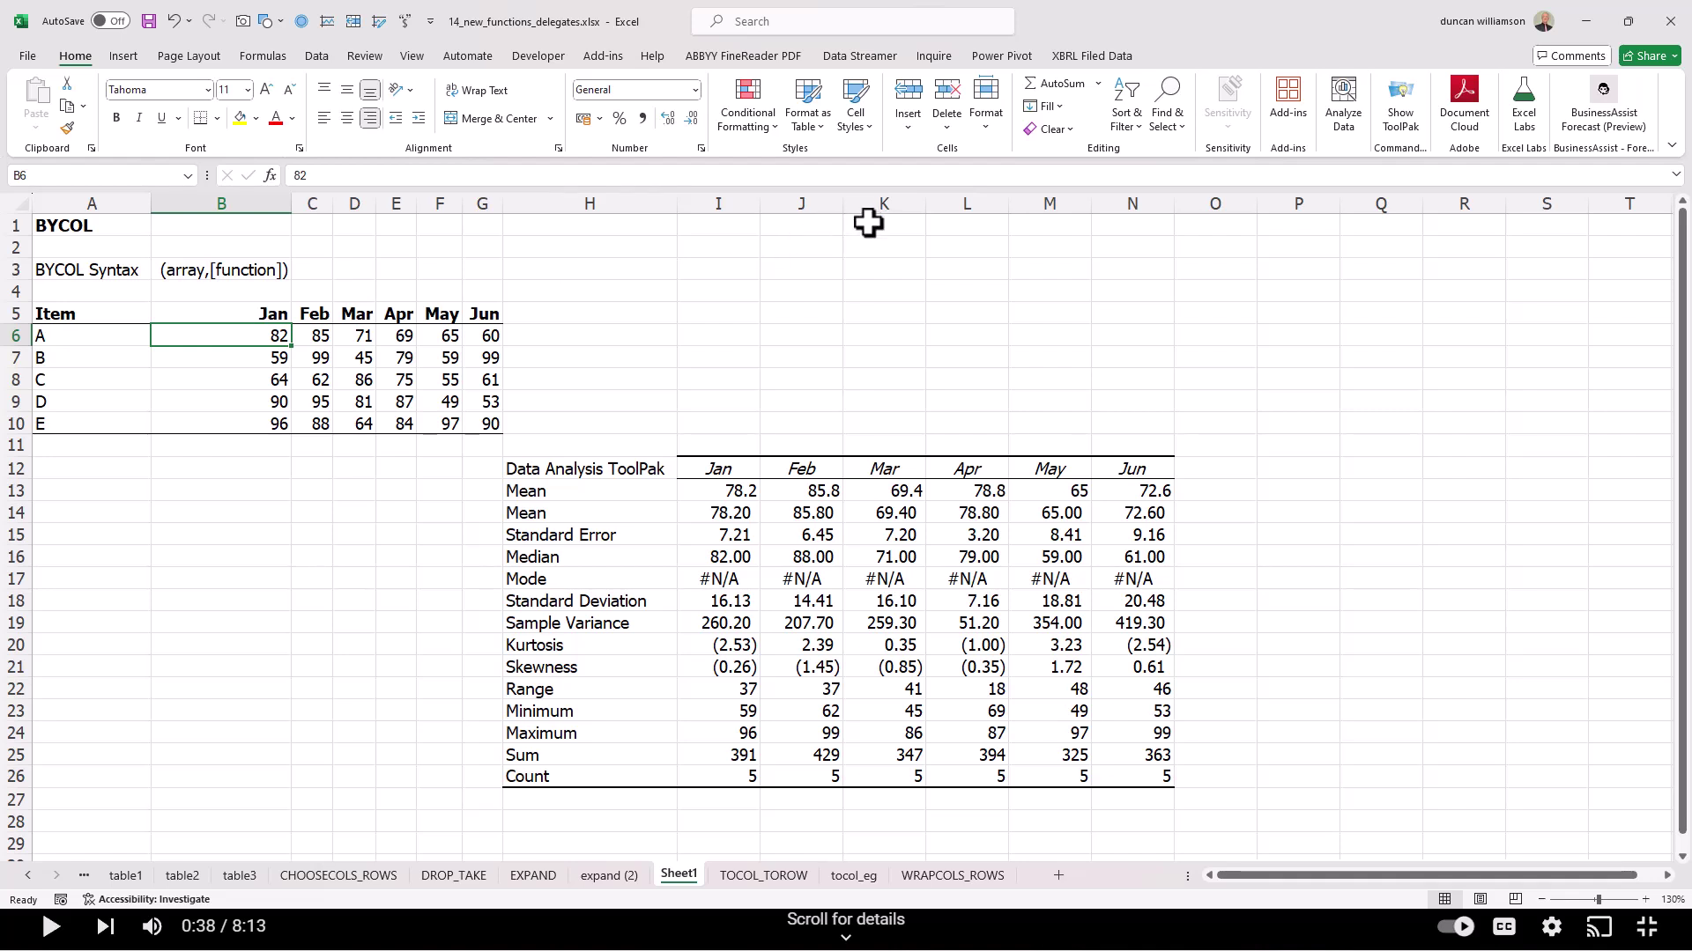
{"action": "type", "text": "99"}
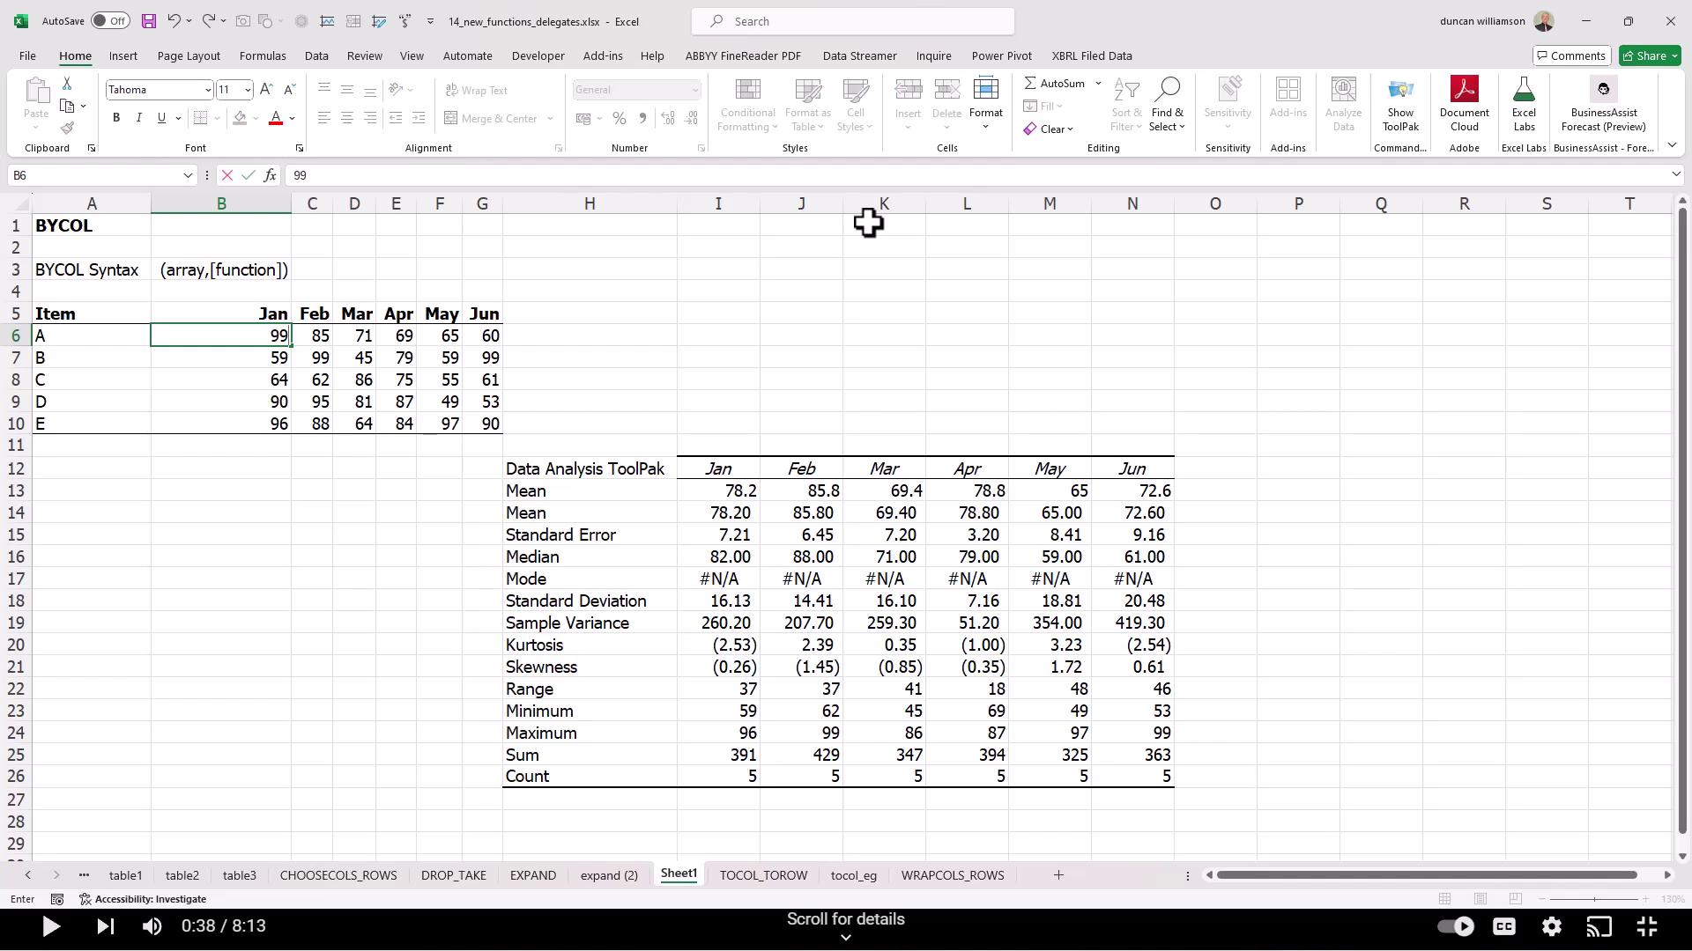
{"action": "type", "text": "9"}
{"action": "key", "text": "Return"}
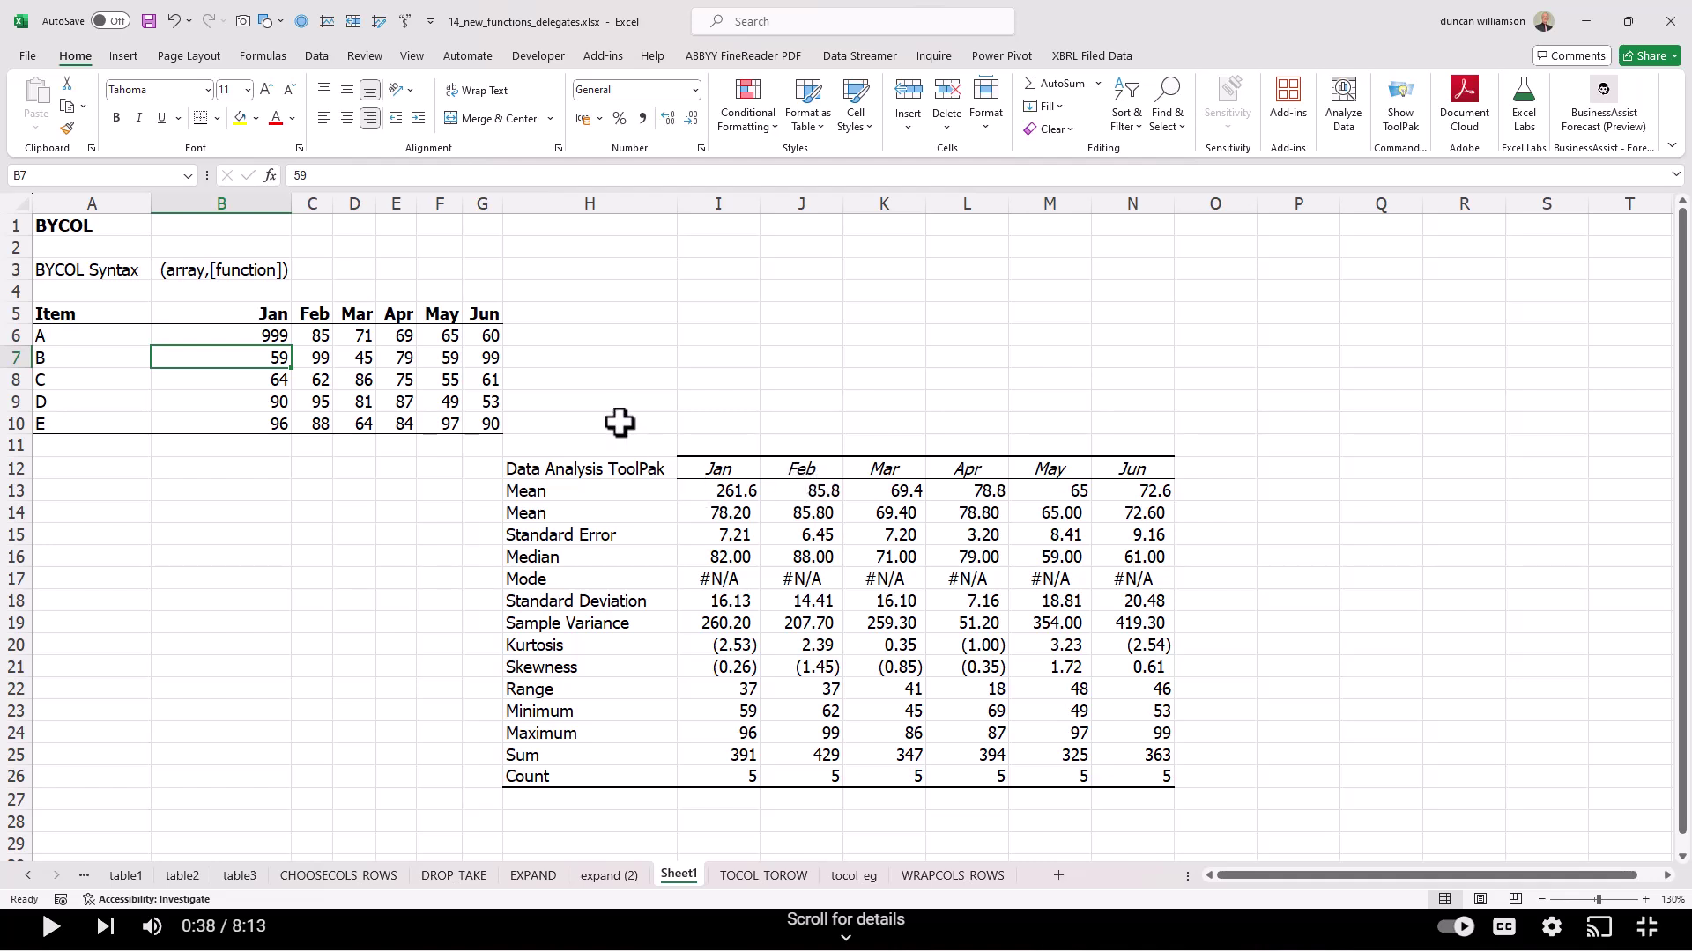
{"action": "left_click", "coordinate": [314, 337]}
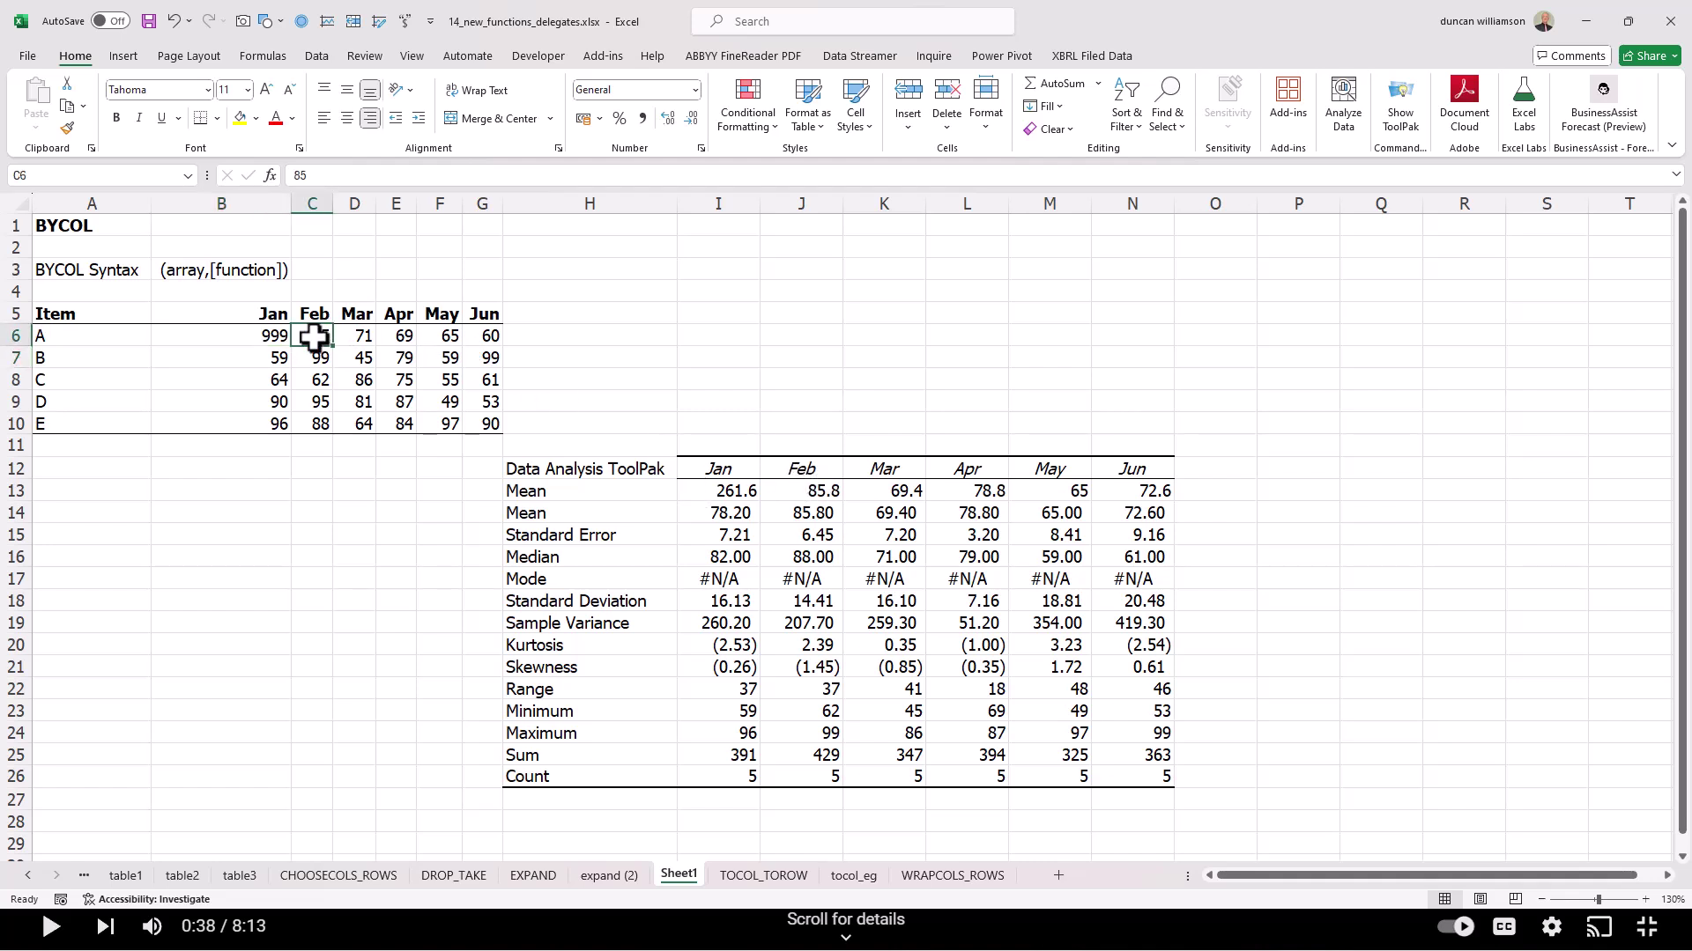
{"action": "type", "text": "999"}
{"action": "key", "text": "Return"}
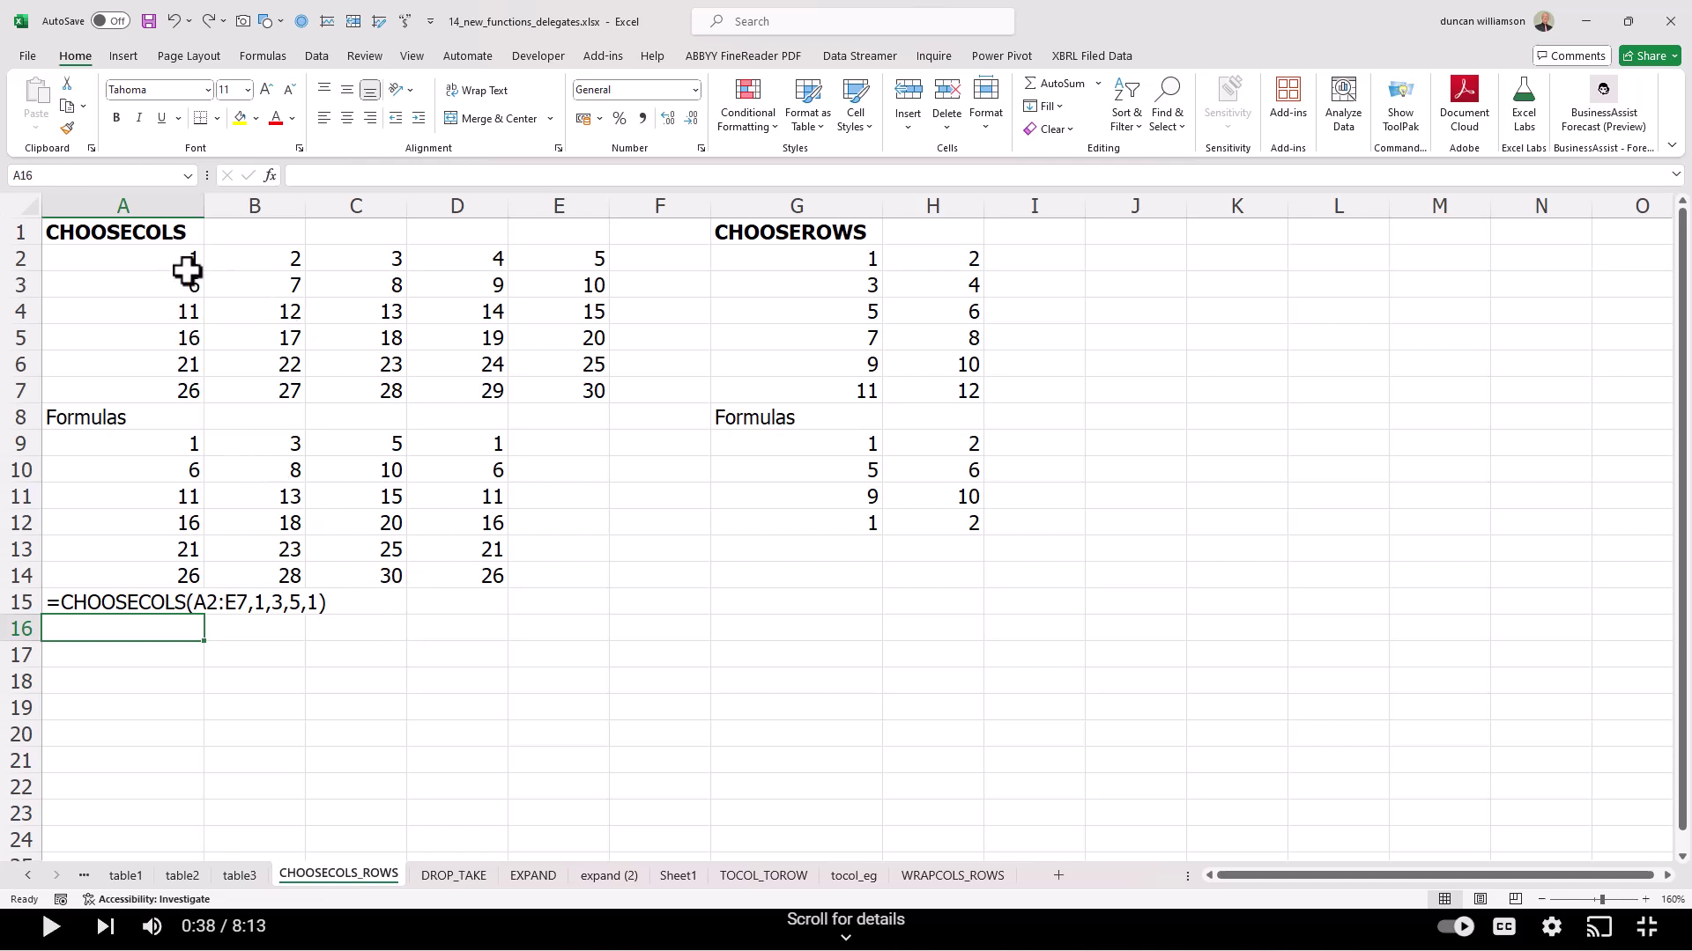
{"action": "left_click", "coordinate": [134, 258]}
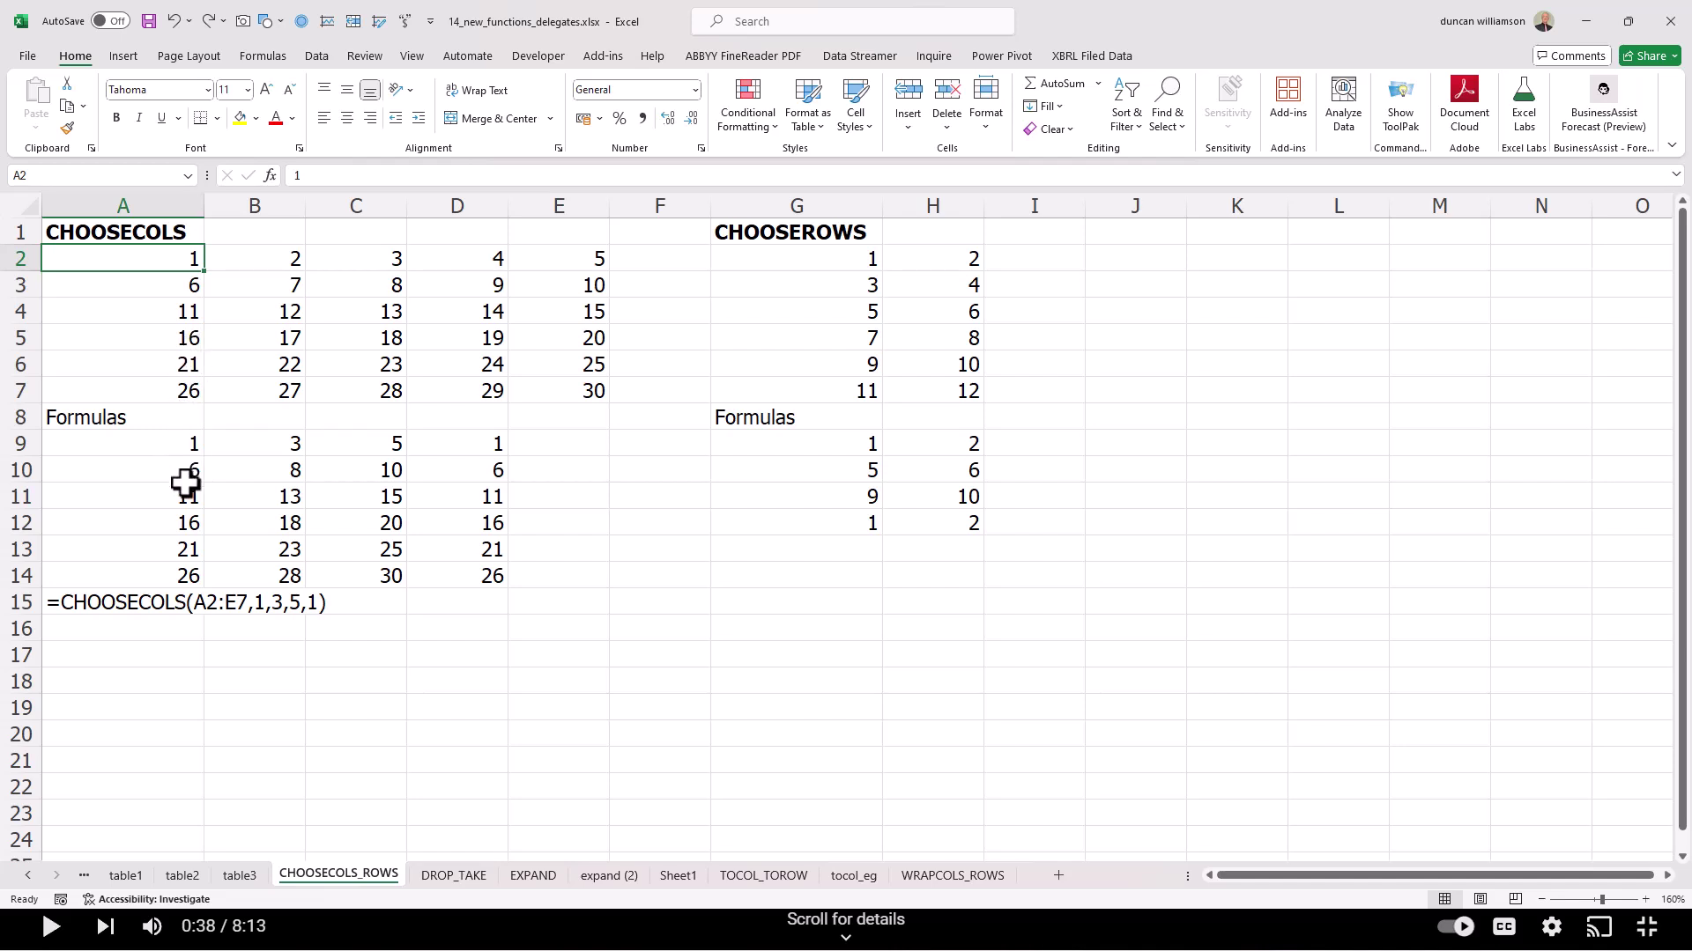
{"action": "left_click", "coordinate": [141, 446]}
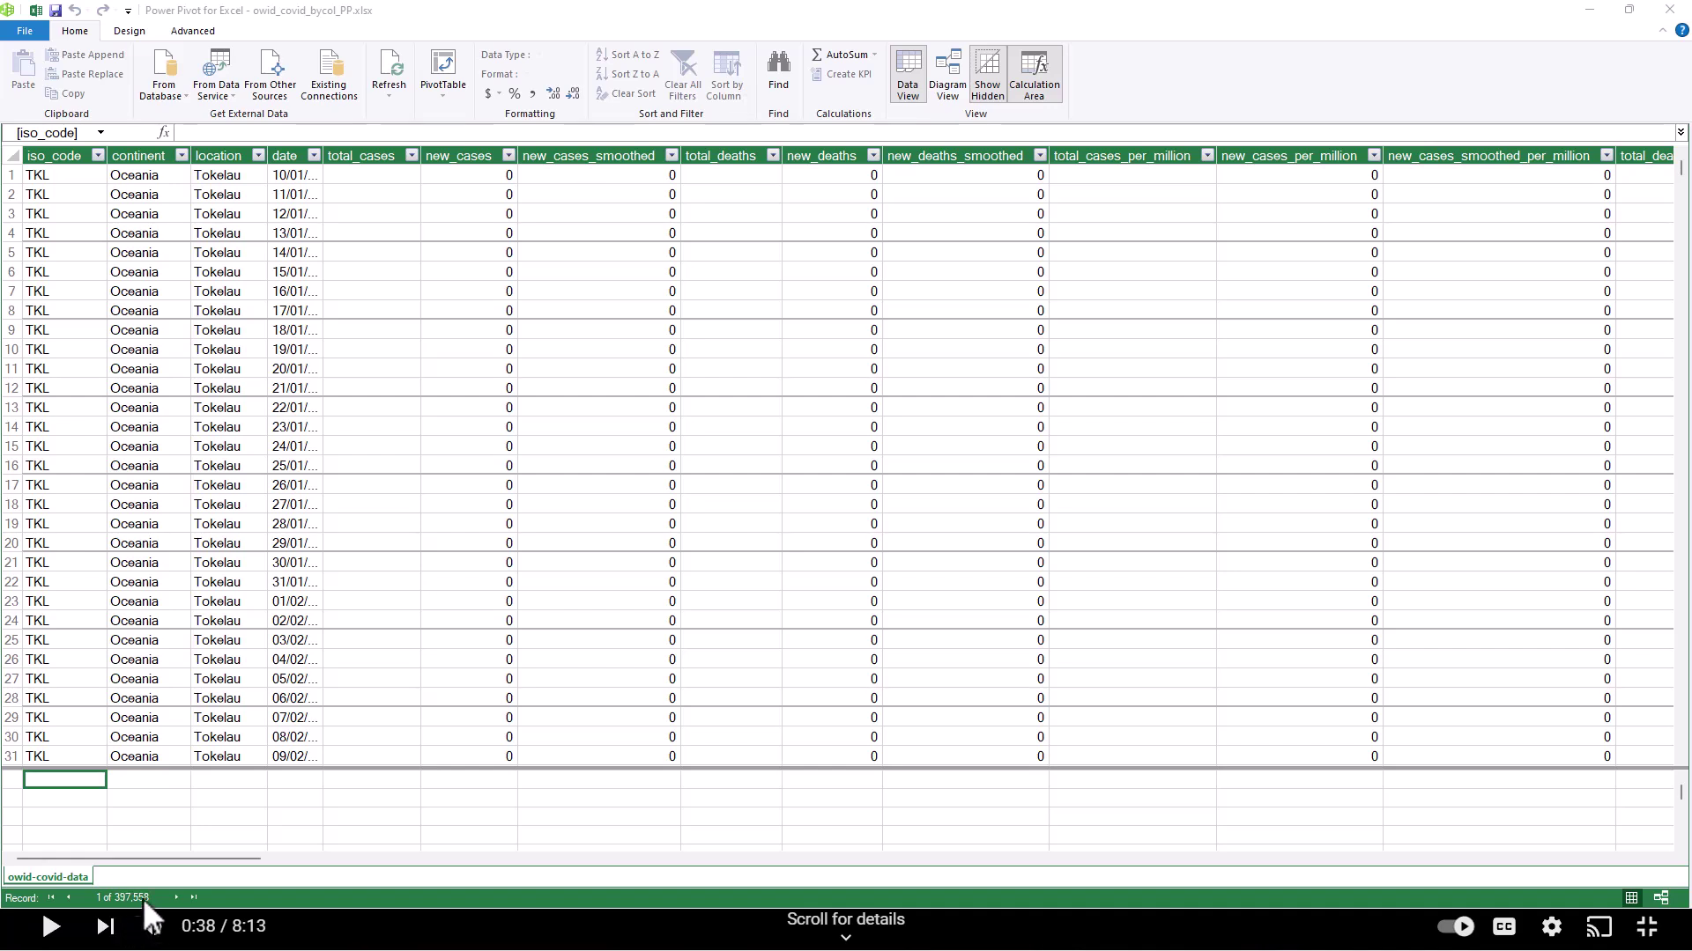
{"action": "scroll", "coordinate": [378, 528], "scroll_direction": "down", "scroll_amount": 2}
{"action": "scroll", "coordinate": [378, 510], "scroll_direction": "down", "scroll_amount": 1}
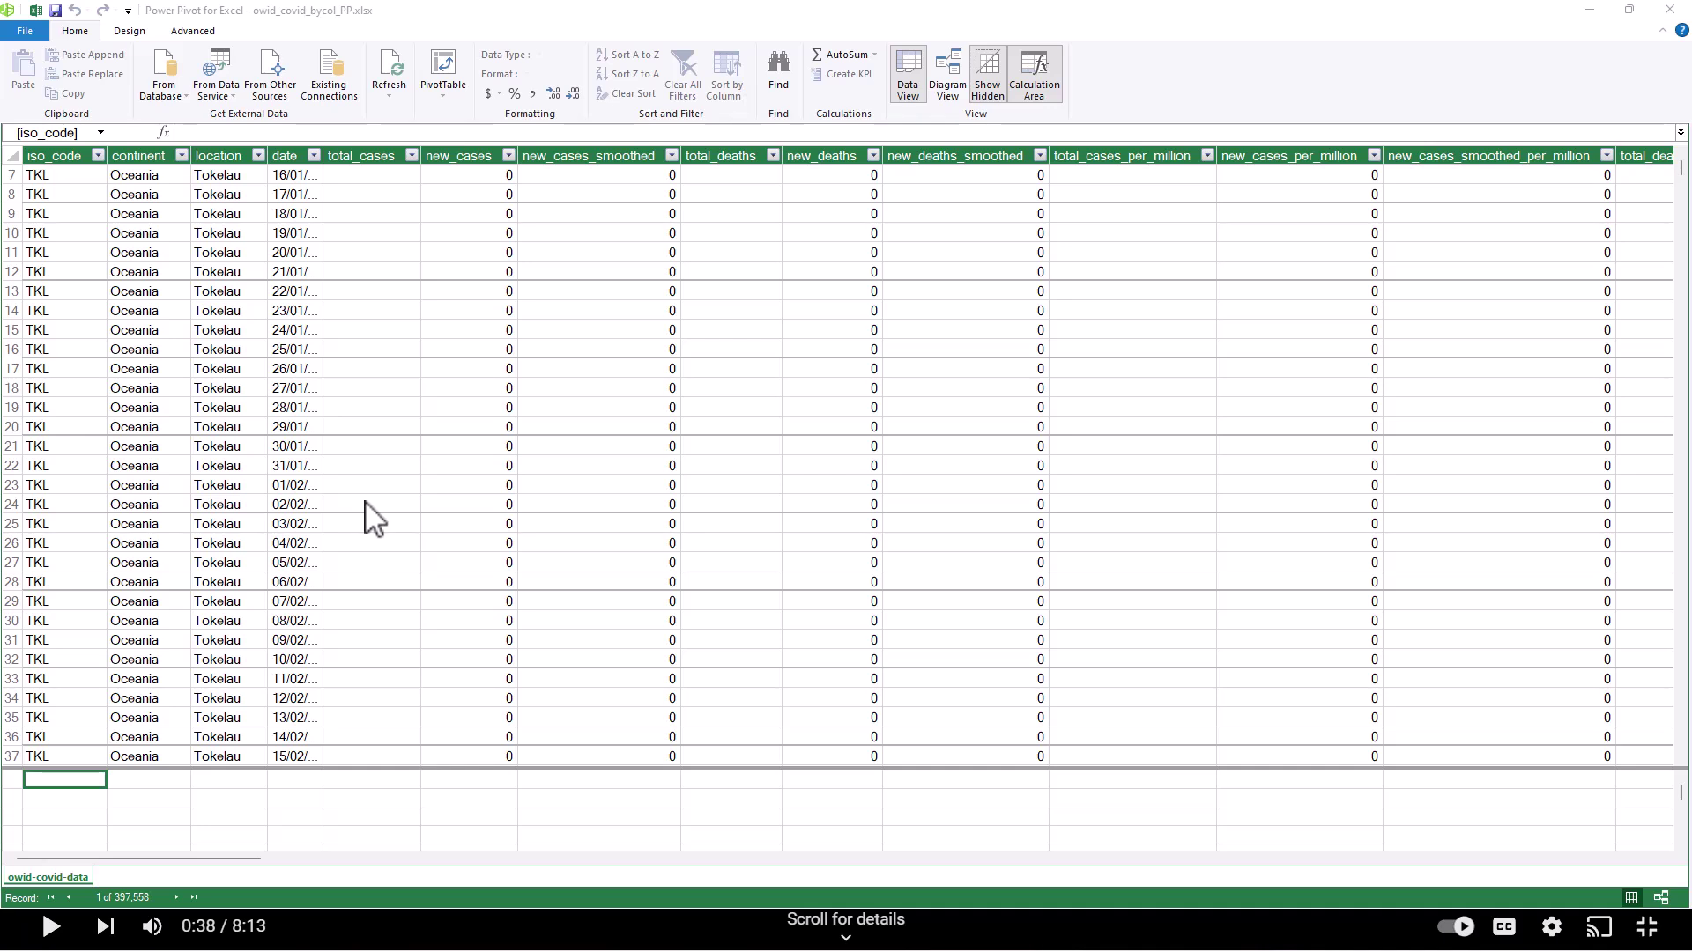
{"action": "scroll", "coordinate": [365, 502], "scroll_direction": "up", "scroll_amount": 2}
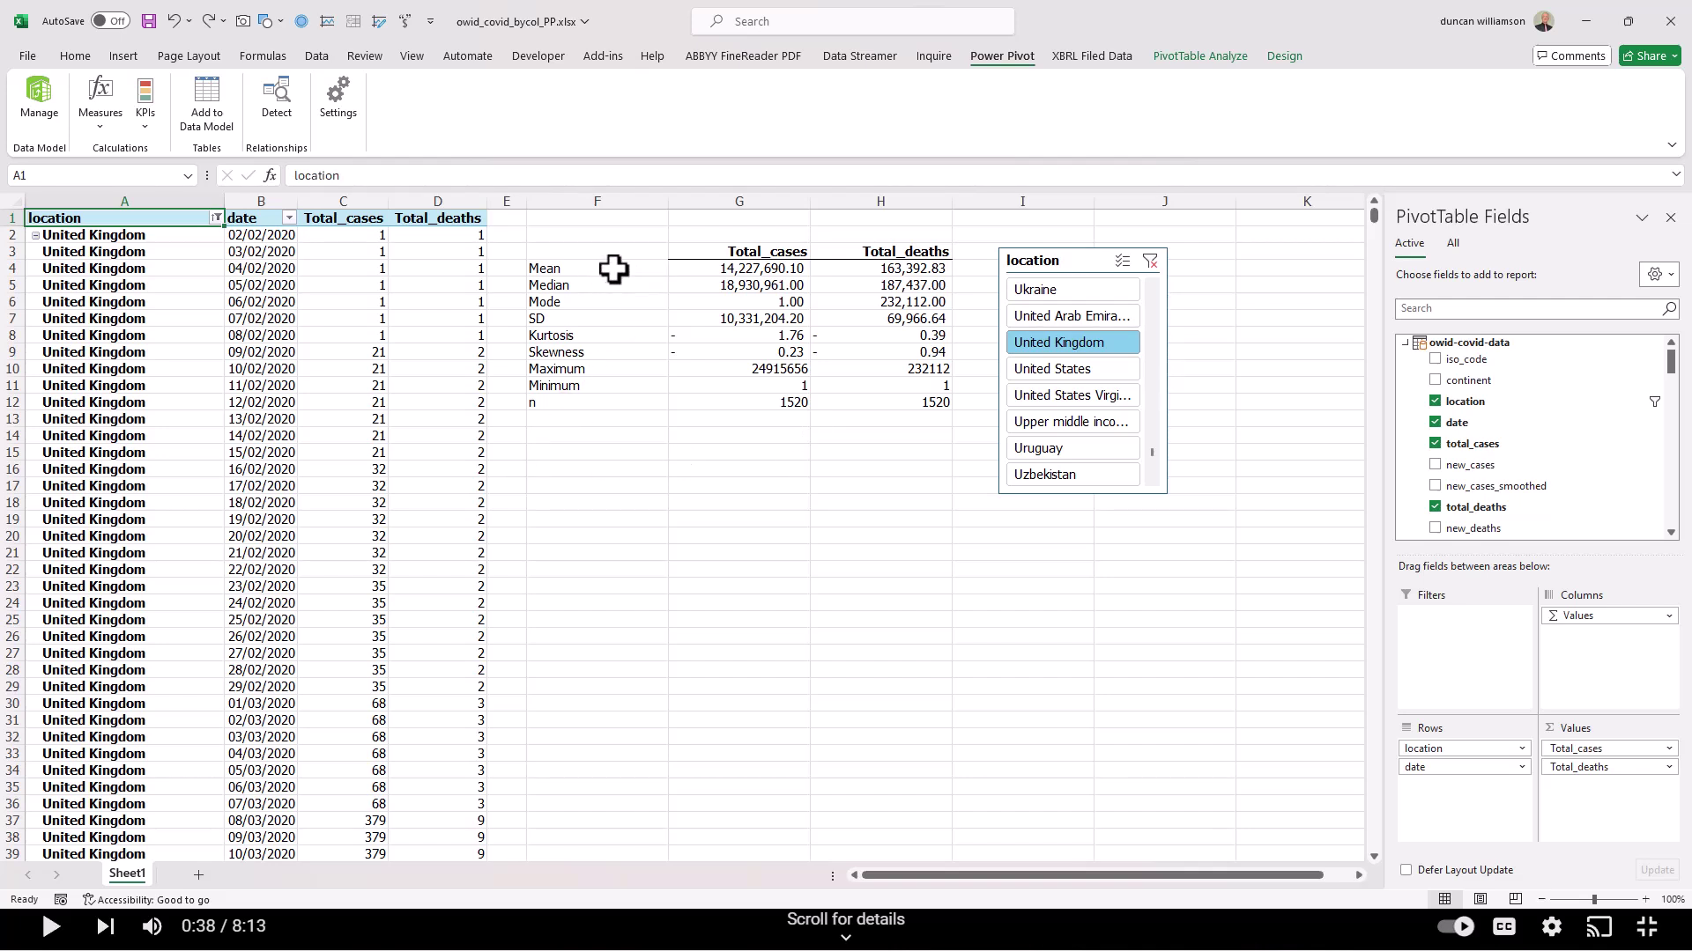
Step: Inspect the BYCOL formulas behind the Mean in G4 and the Median in G5, leaving them as they are
{"action": "left_click", "coordinate": [677, 270]}
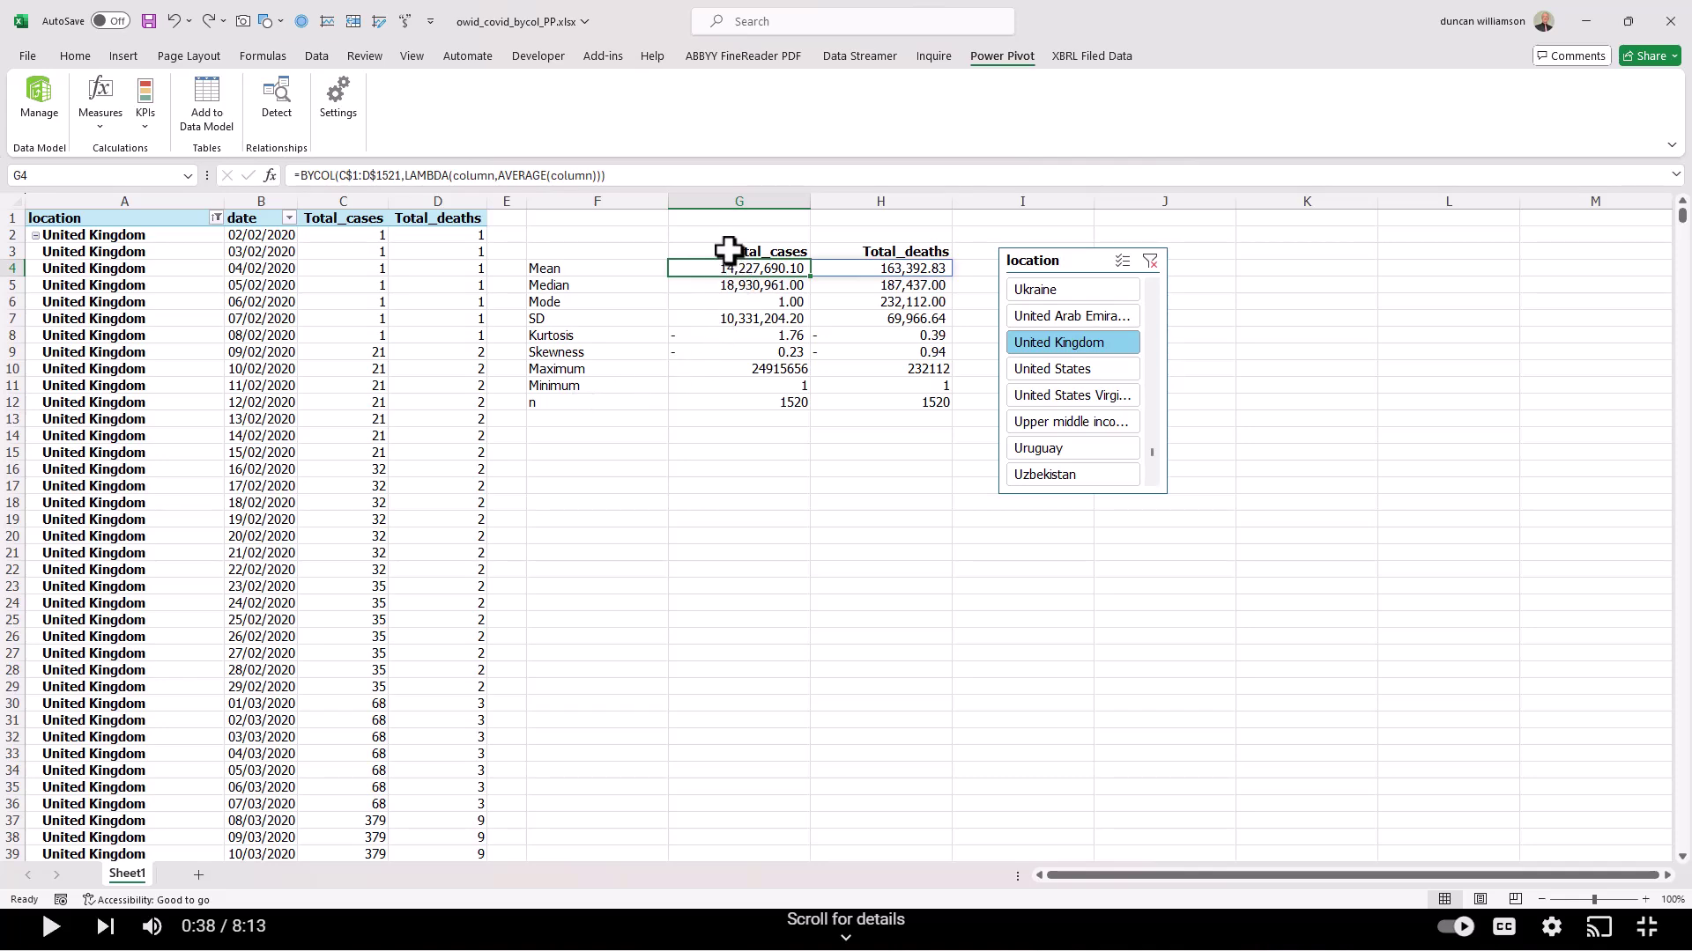
{"action": "scroll", "coordinate": [888, 289], "scroll_direction": "up", "scroll_amount": 3}
{"action": "double_click", "coordinate": [978, 304]}
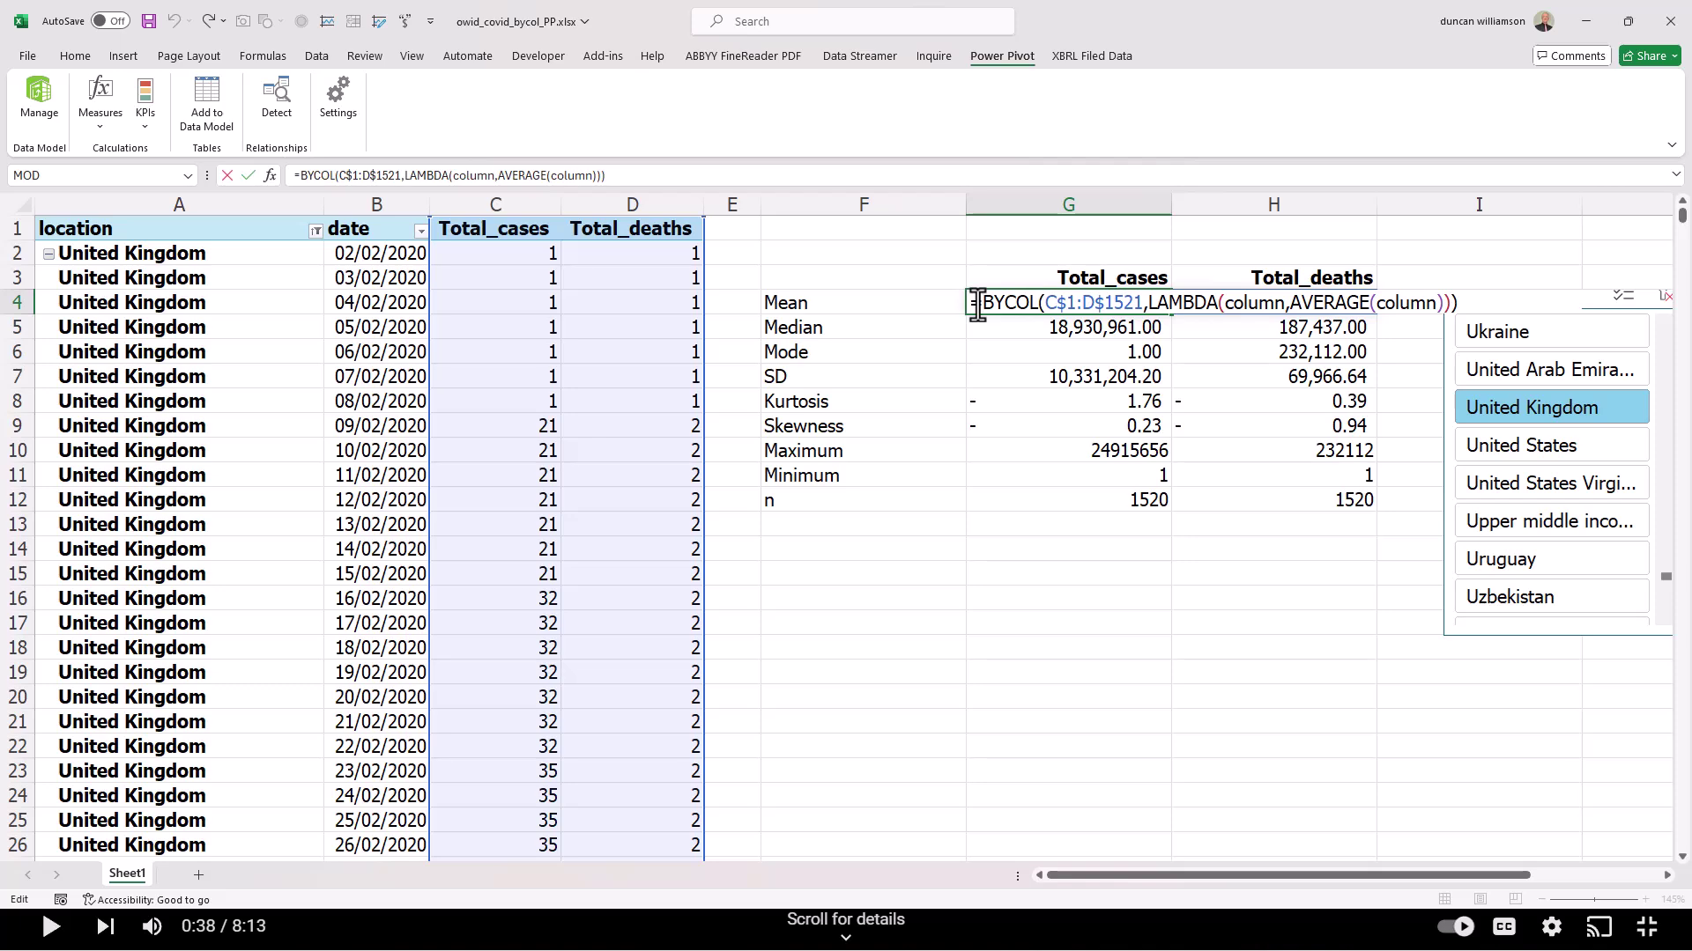
{"action": "key", "text": "Return"}
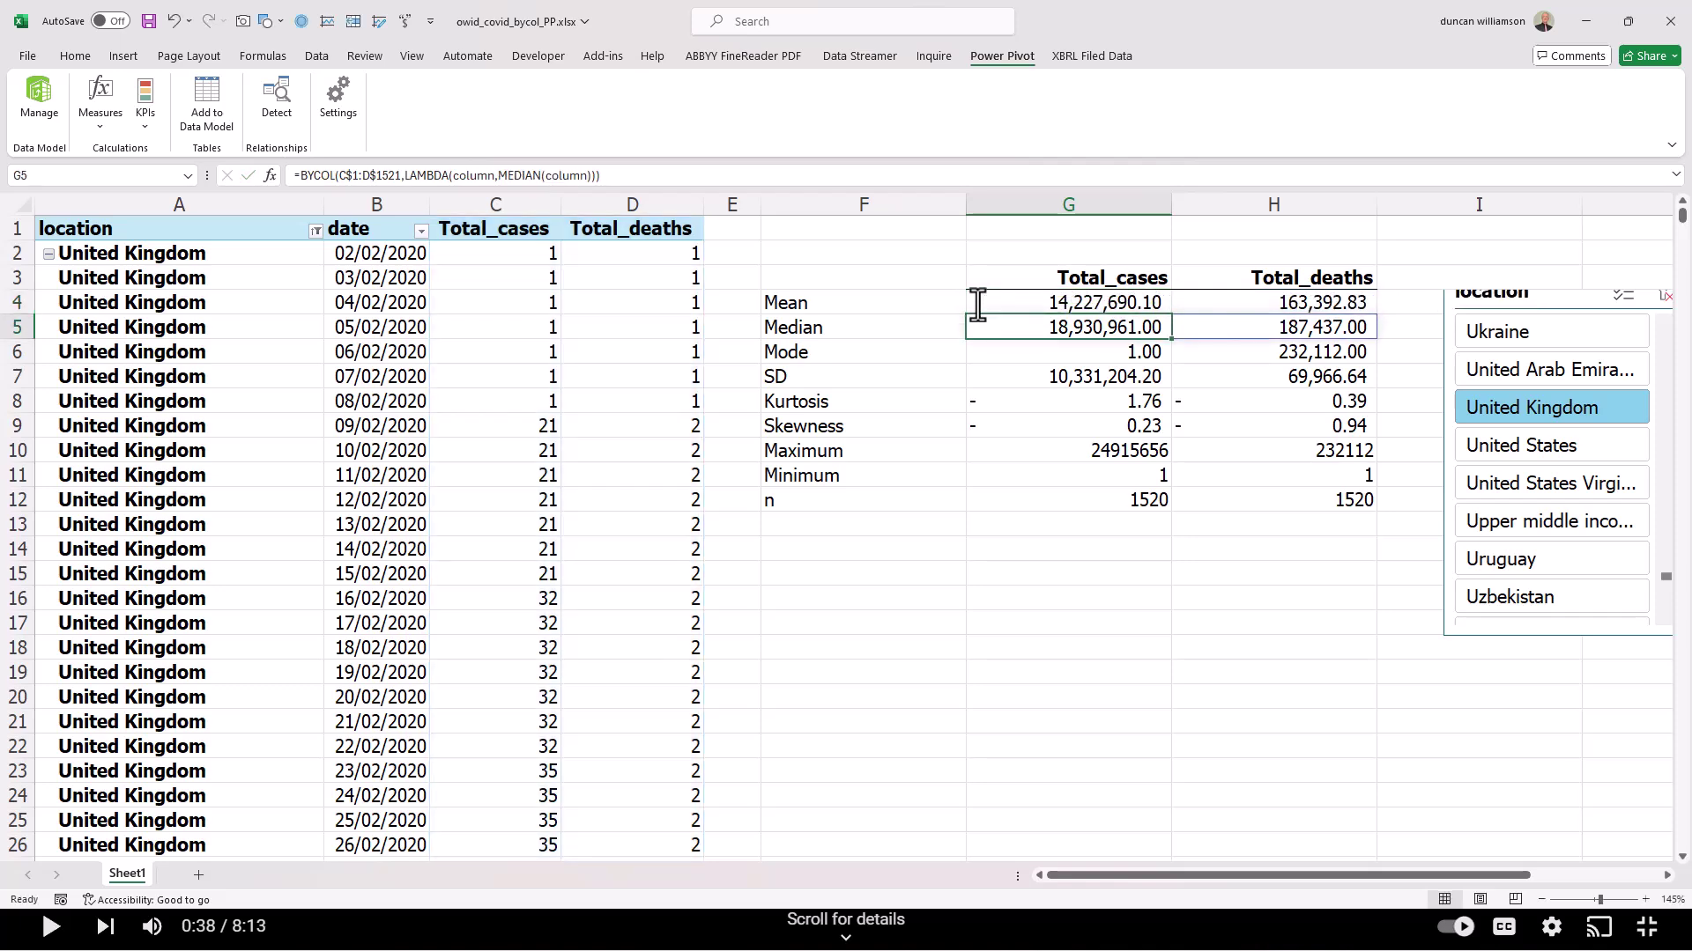
{"action": "double_click", "coordinate": [1021, 330]}
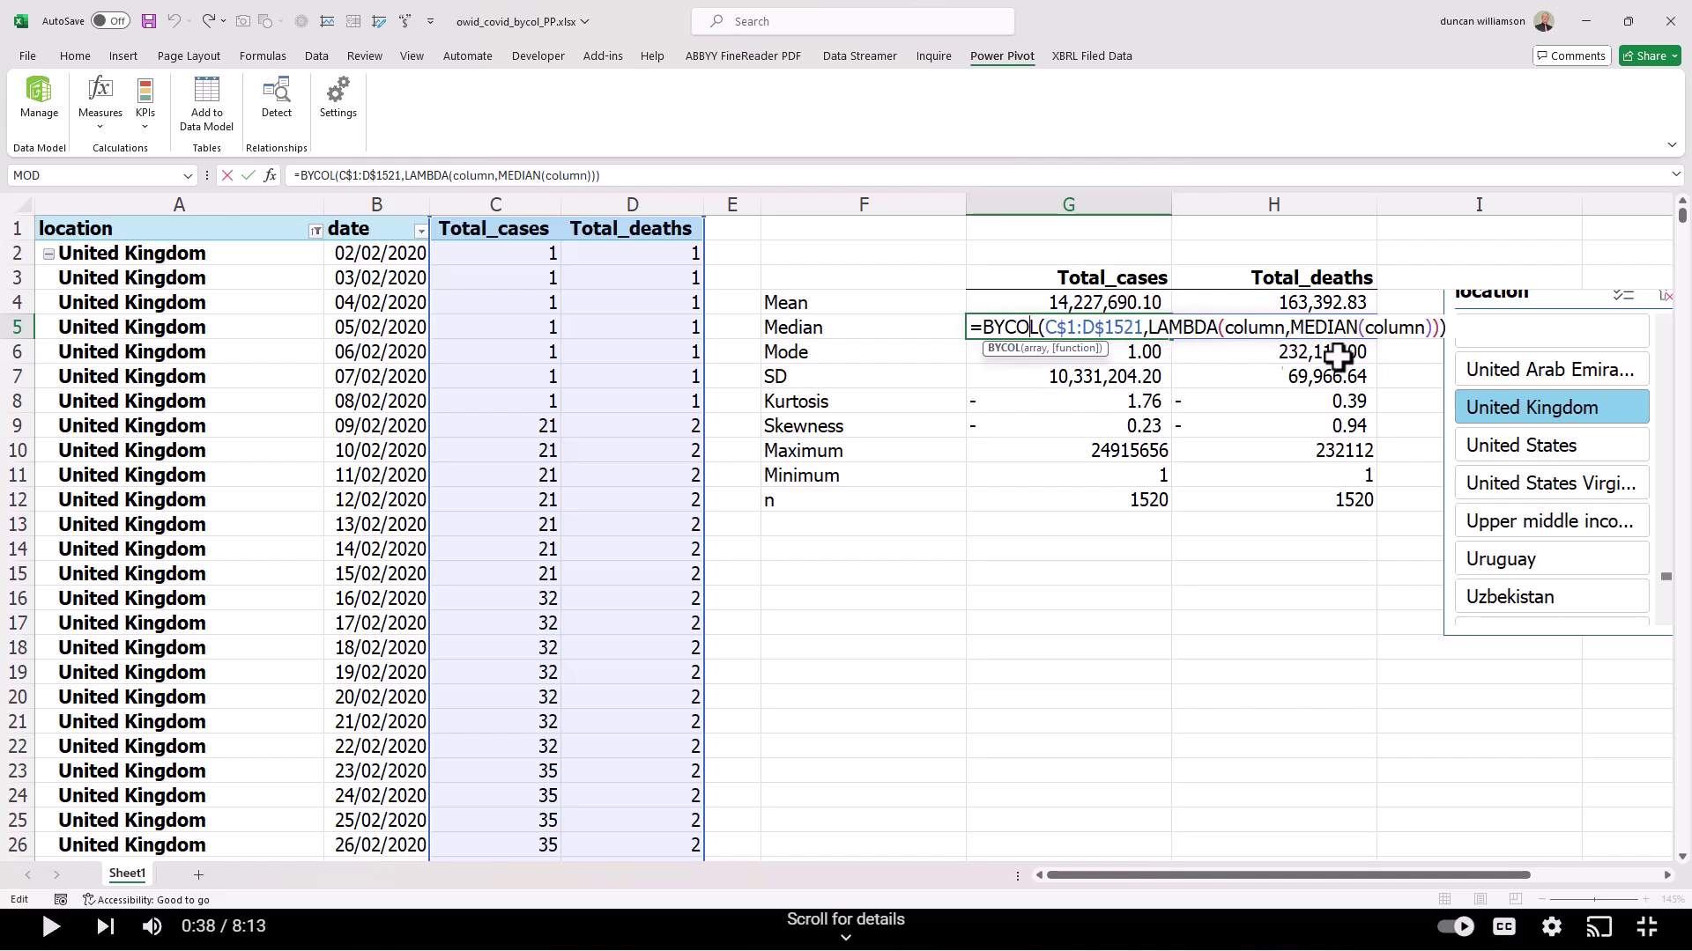
{"action": "double_click", "coordinate": [1326, 328]}
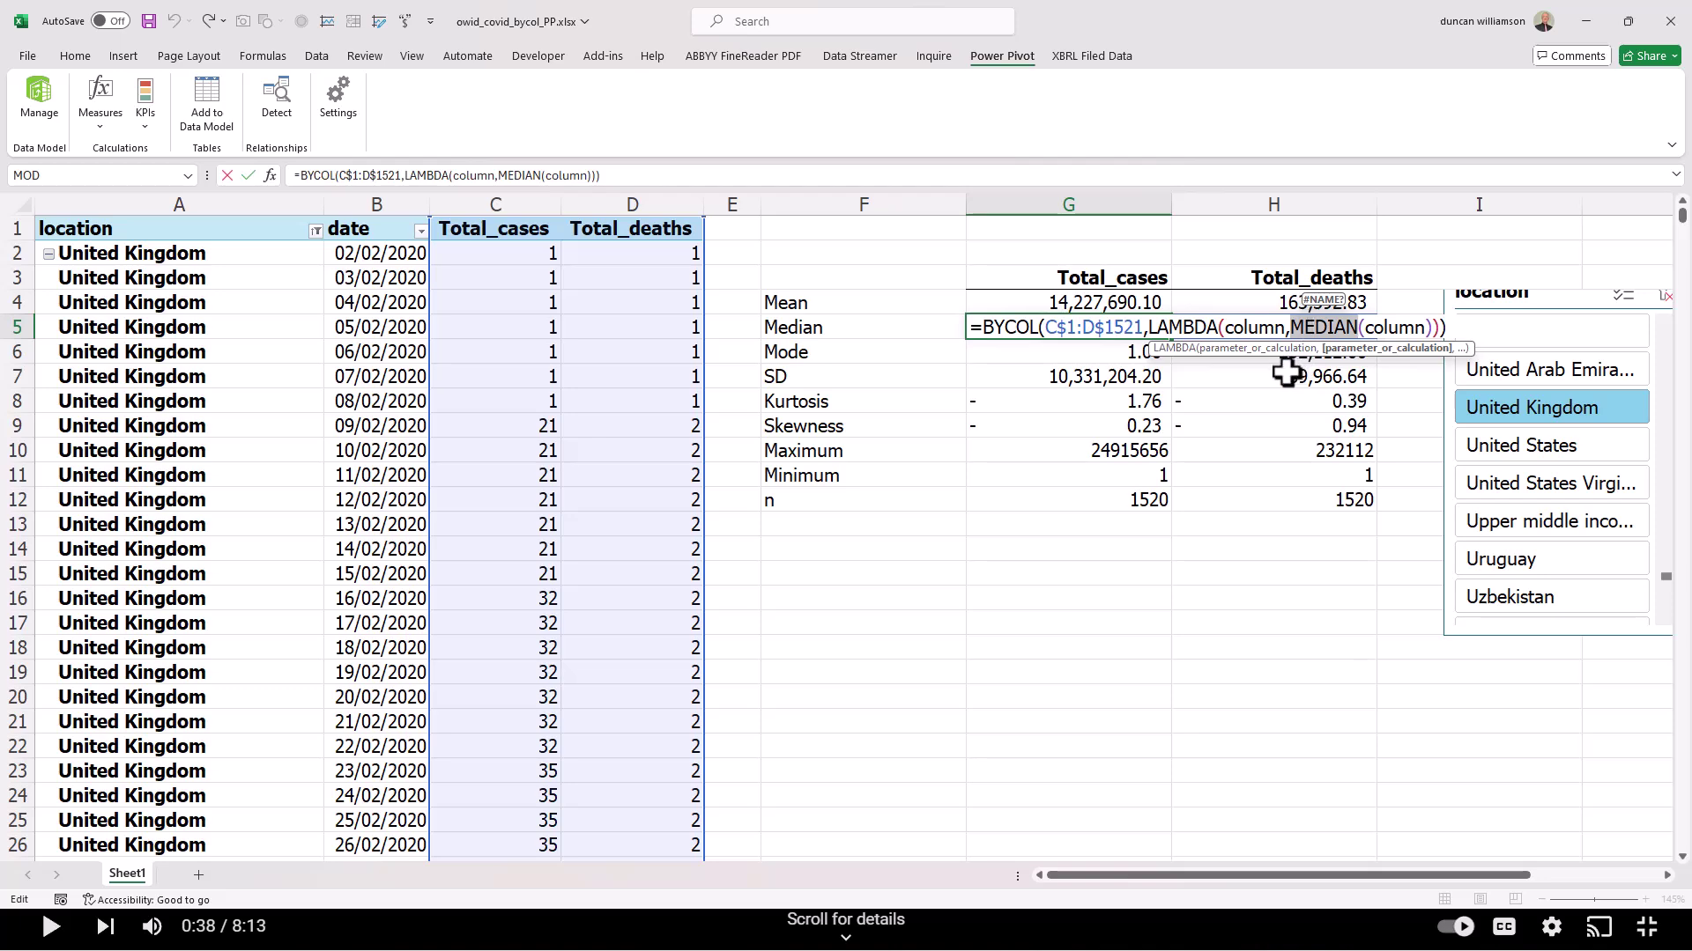
{"action": "key", "text": "ctrl+Return"}
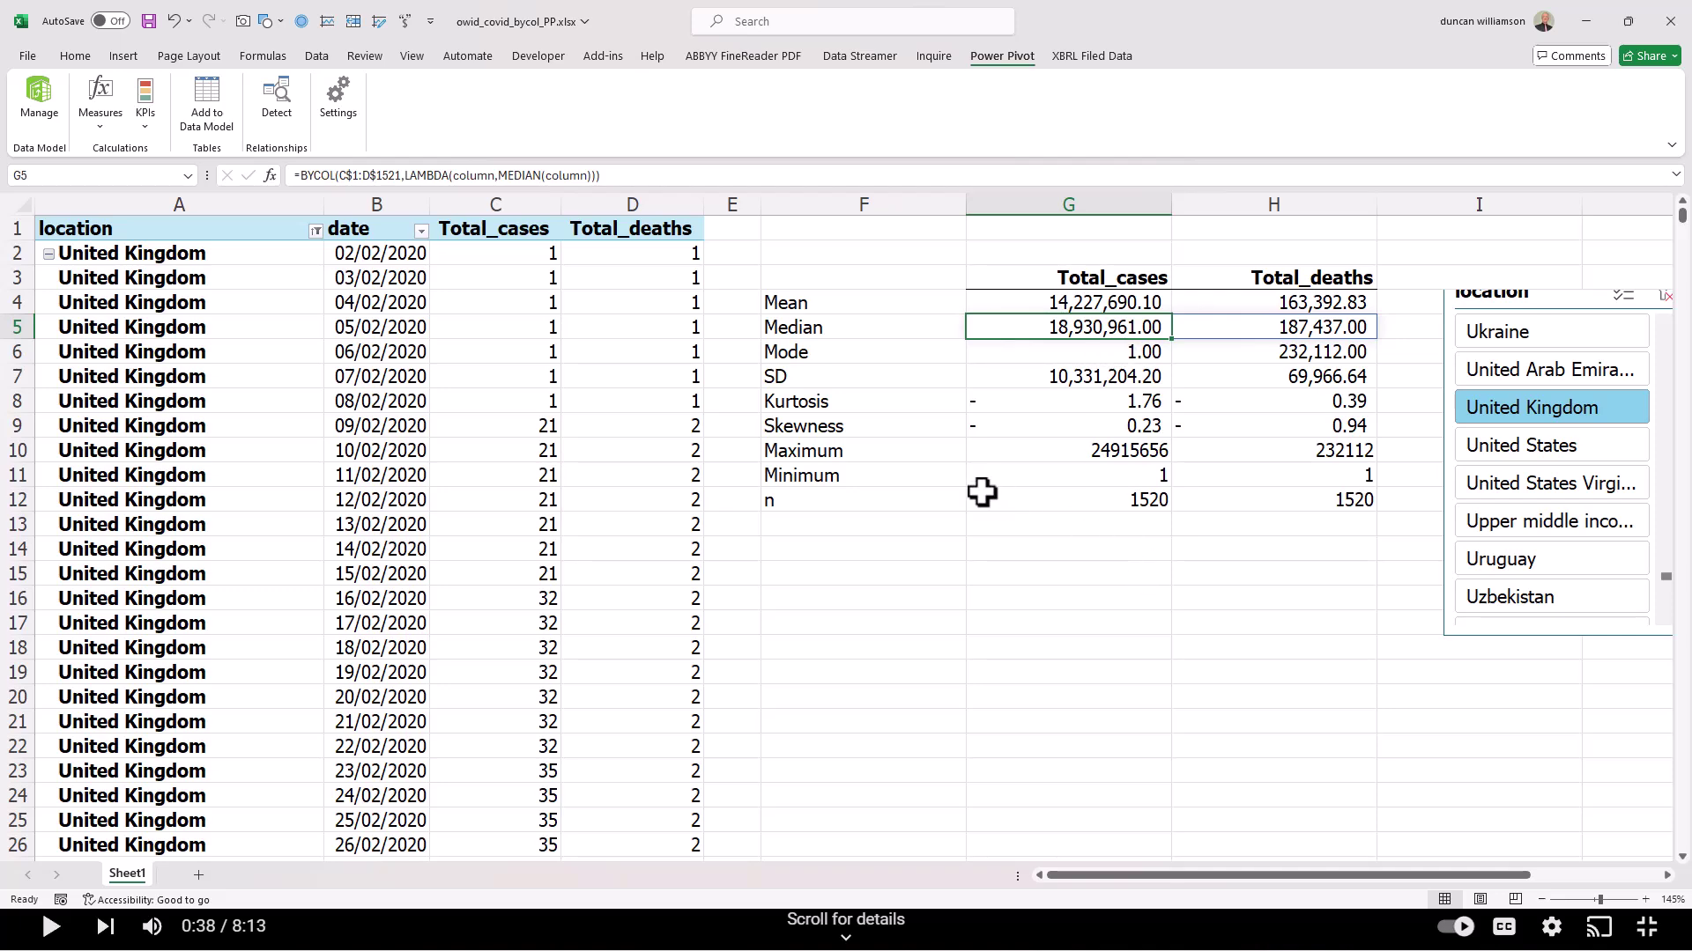
Step: Filter the COVID PivotTable to Thailand with the location slicer
{"action": "scroll", "coordinate": [981, 490], "scroll_direction": "down", "scroll_amount": 1}
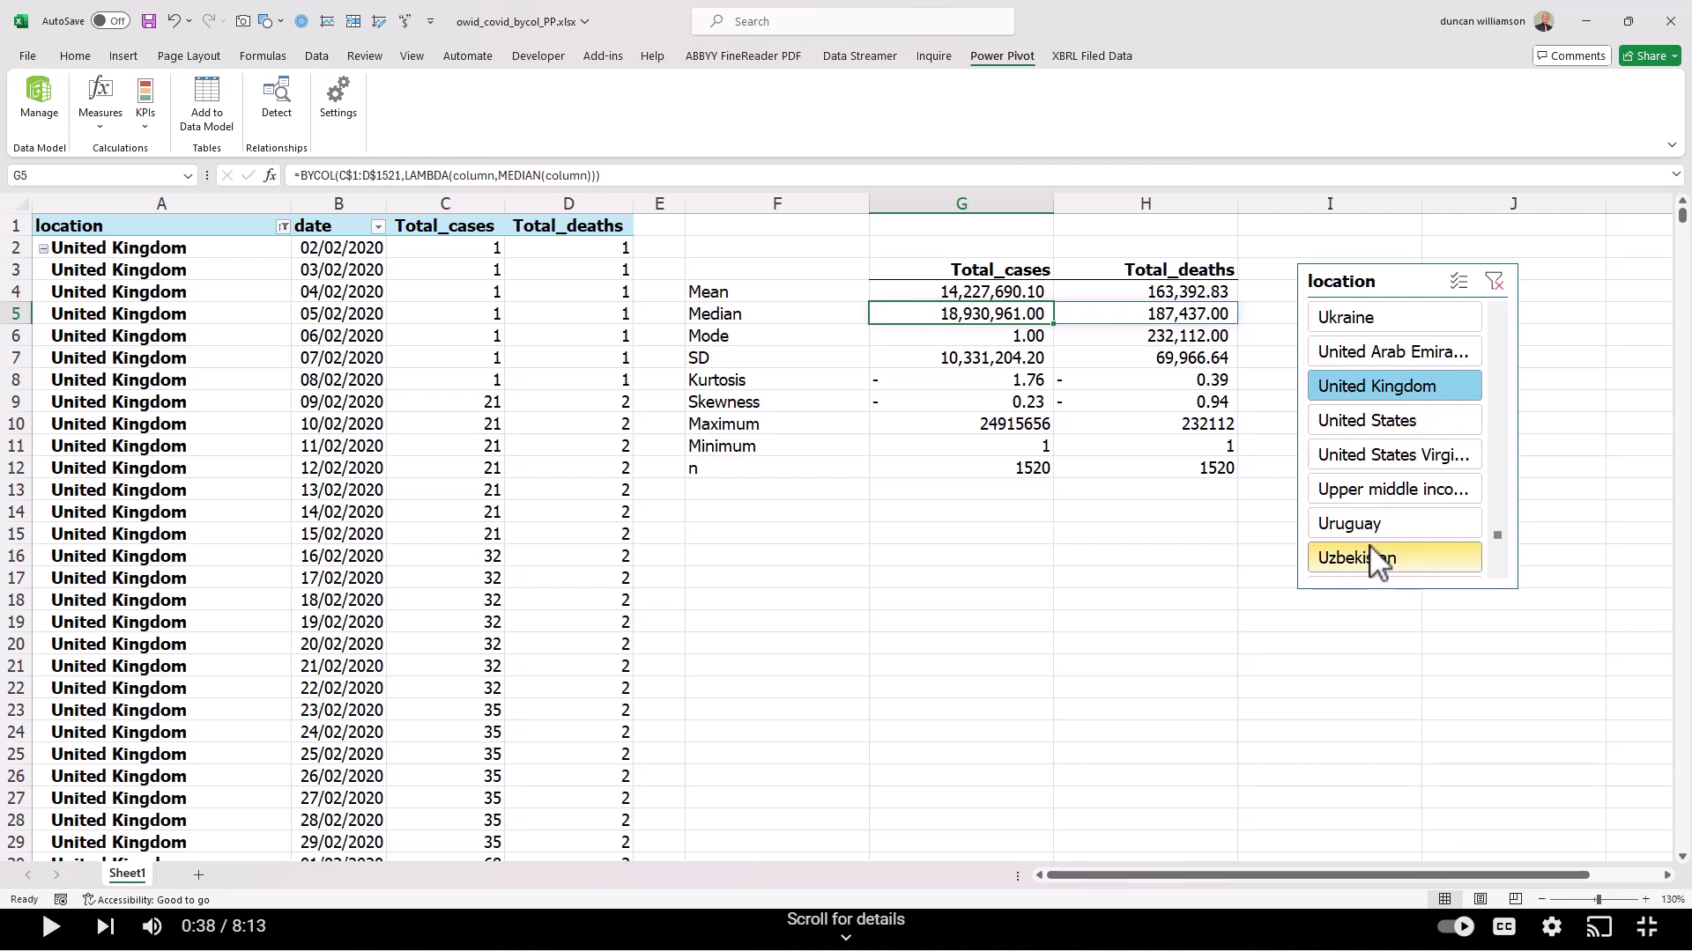
{"action": "scroll", "coordinate": [1500, 544], "scroll_direction": "up", "scroll_amount": 1}
{"action": "scroll", "coordinate": [1499, 546], "scroll_direction": "up", "scroll_amount": 2}
{"action": "left_click", "coordinate": [1503, 453]}
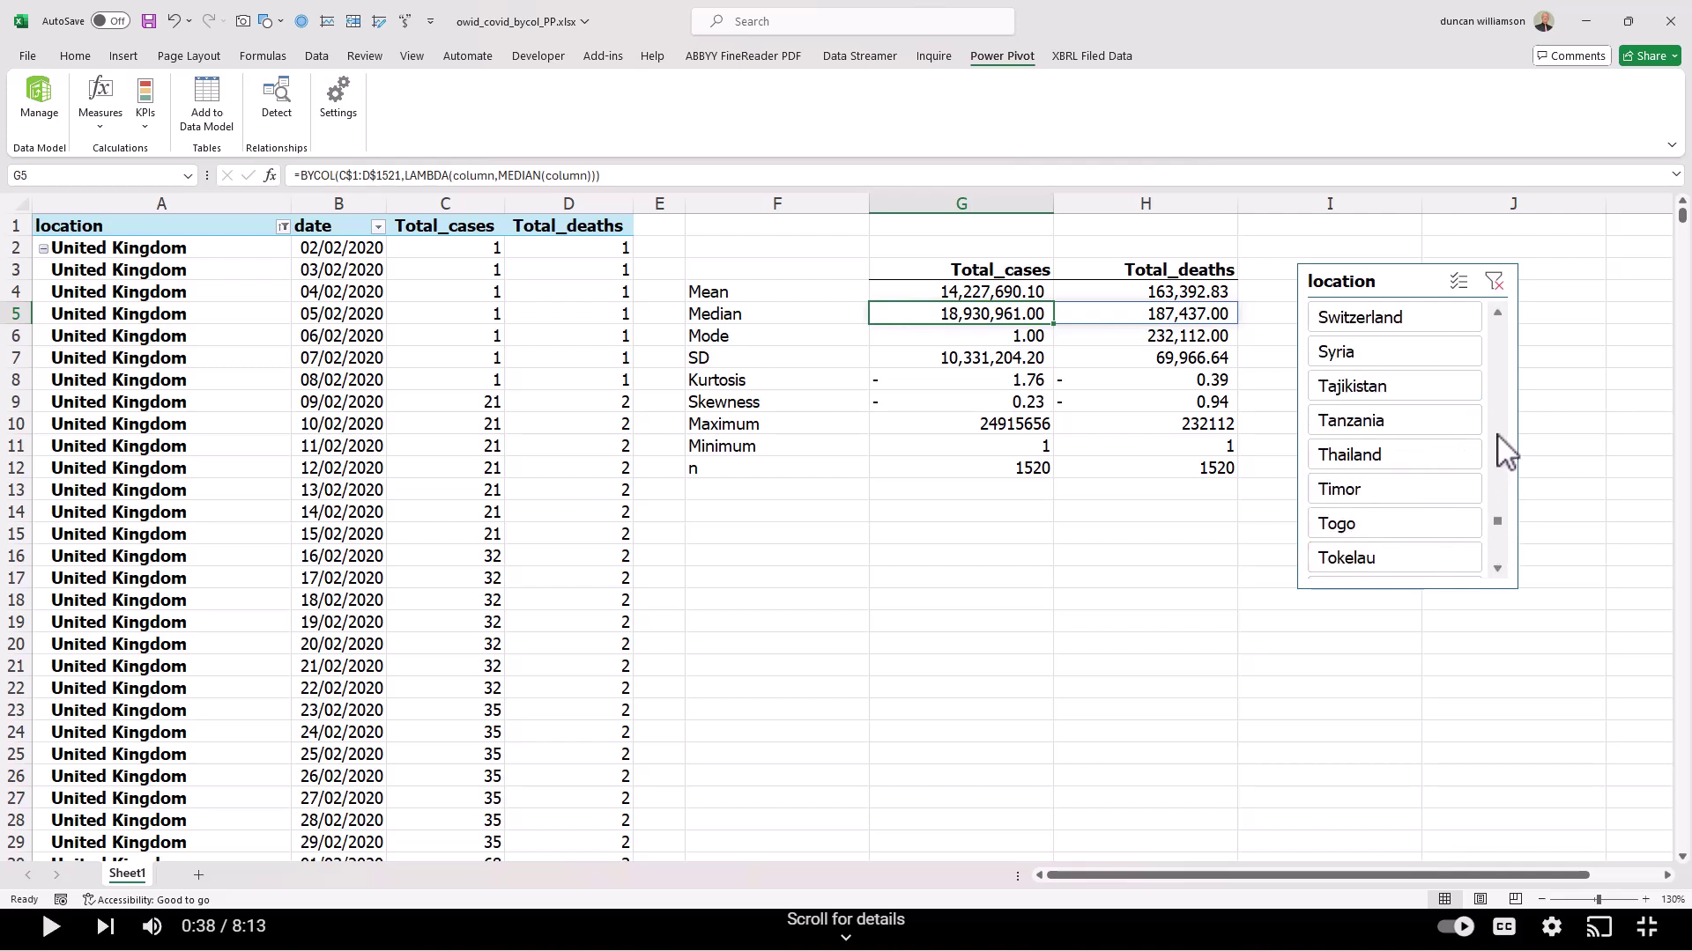
{"action": "left_click", "coordinate": [1352, 457]}
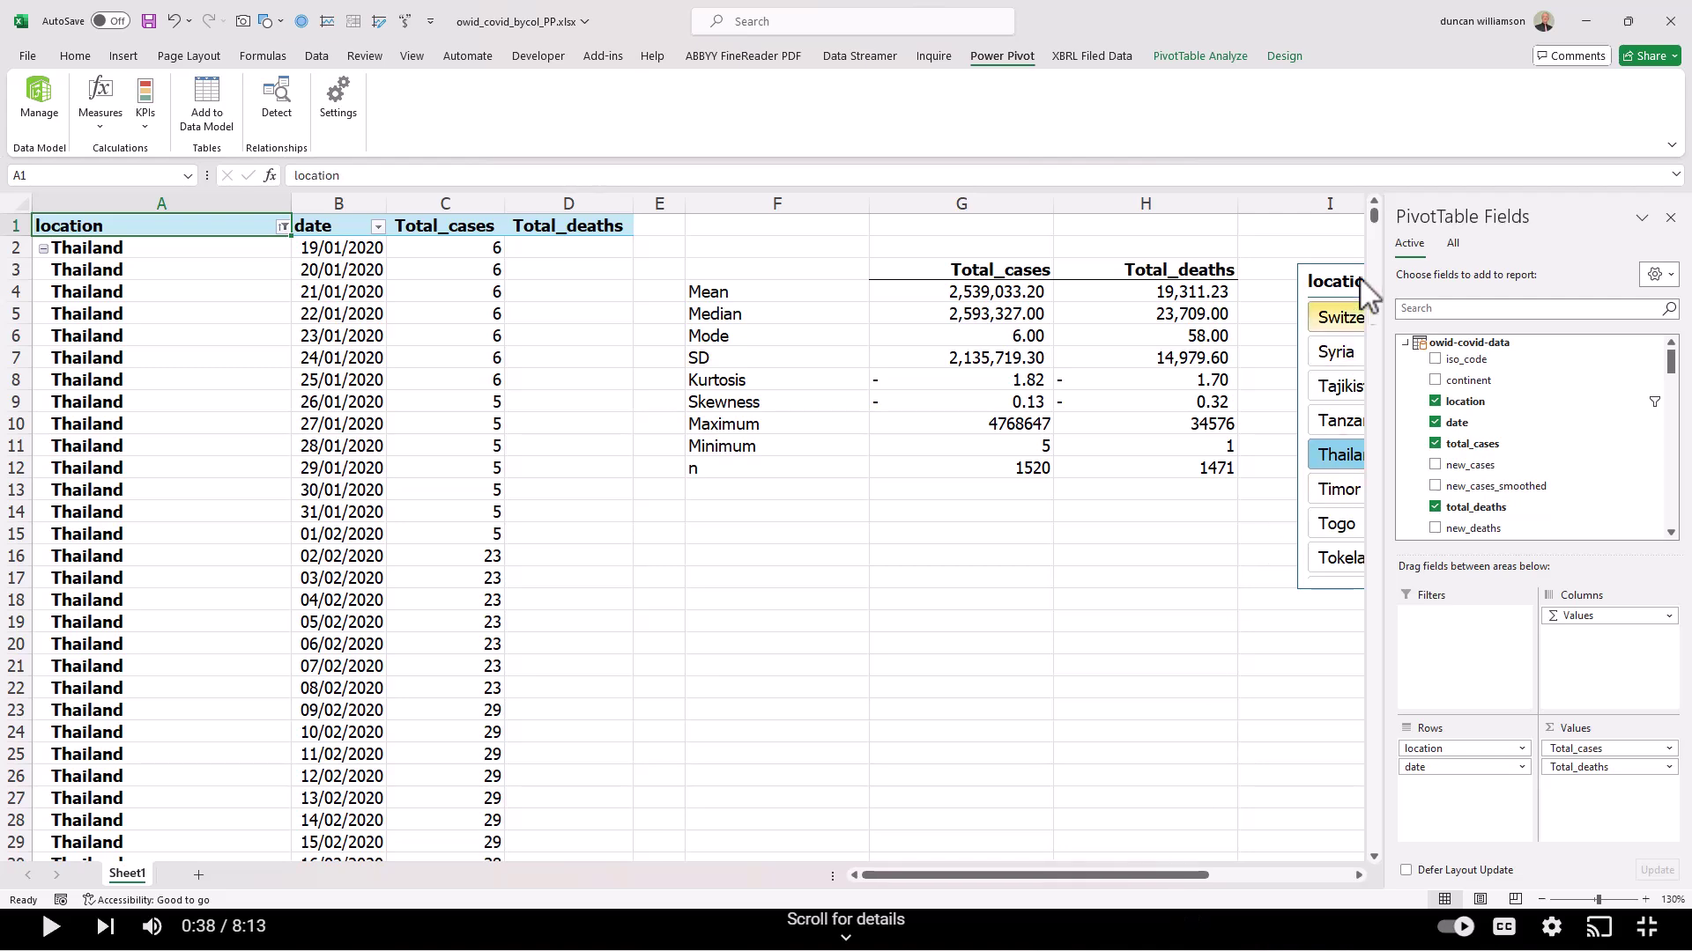
Step: Move the location slicer below the statistics table and filter the PivotTable to Switzerland
{"action": "left_click_drag", "start_coordinate": [1314, 266], "coordinate": [878, 512]}
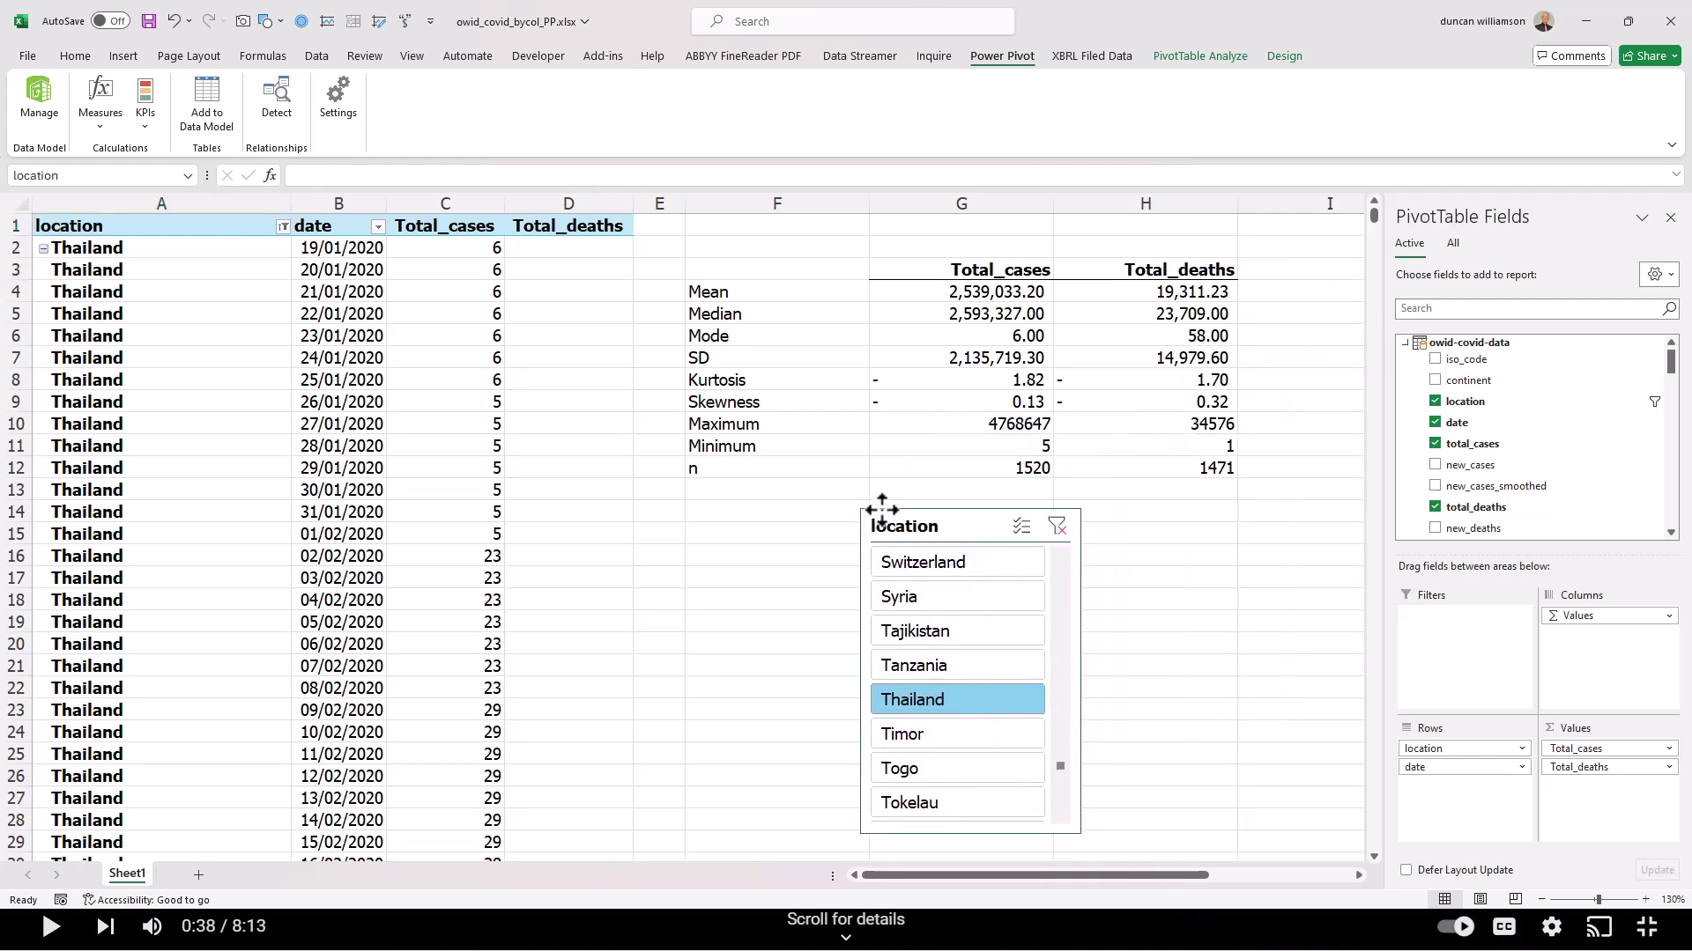
{"action": "left_click", "coordinate": [967, 577]}
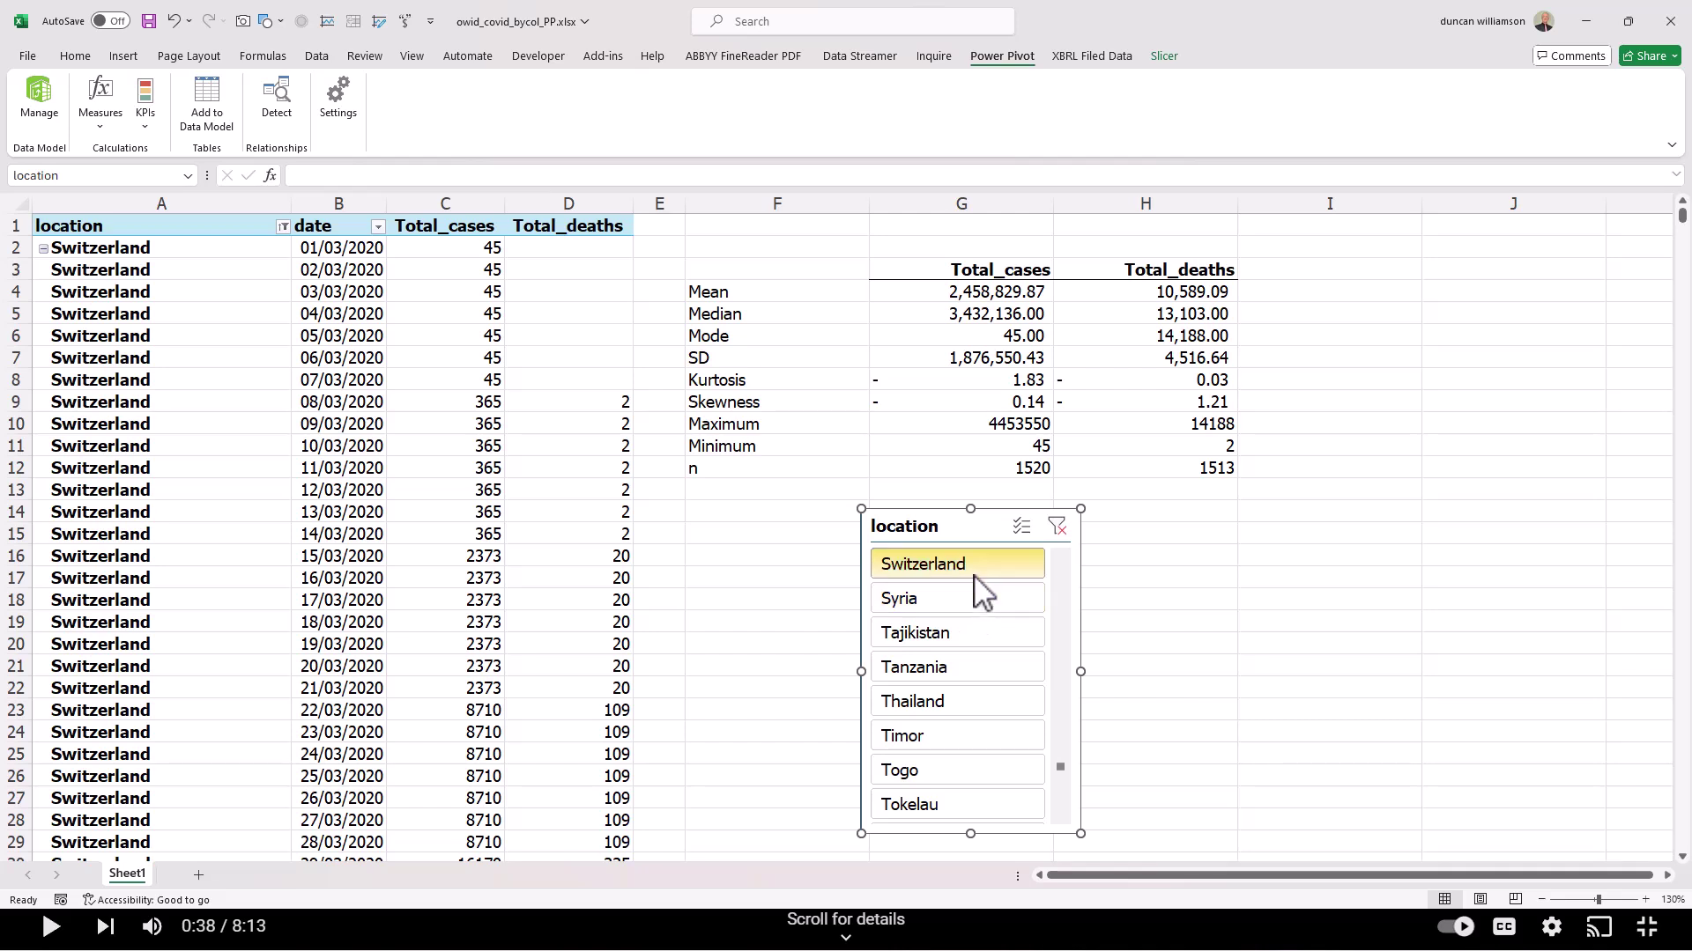